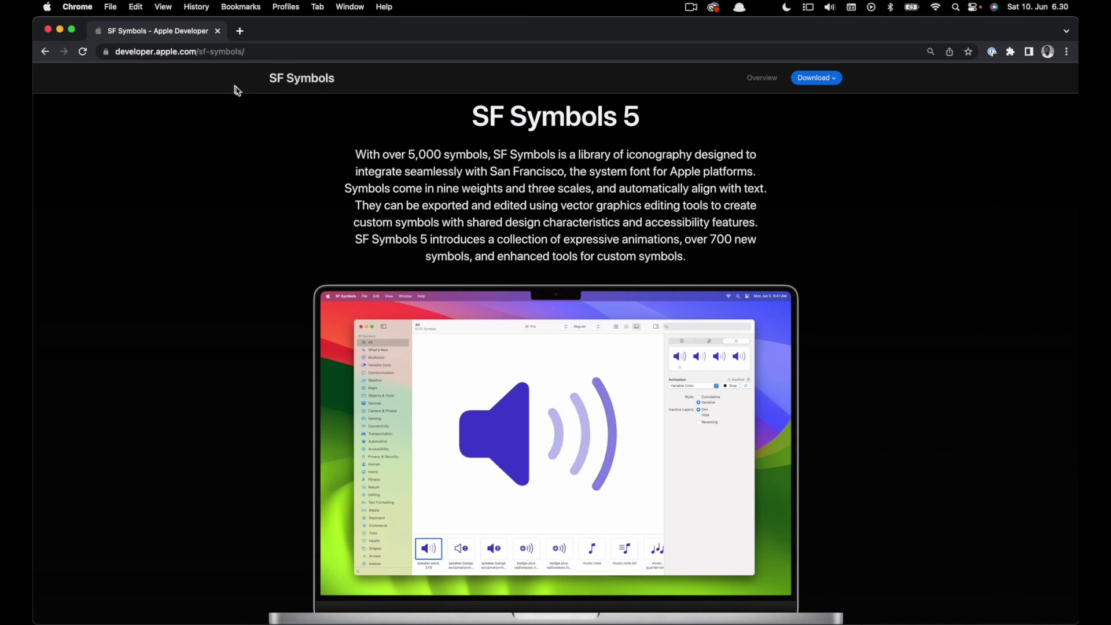
Scroll Apple's SF Symbols page down to the Download SF Symbols 5 Beta box.
{"action": "scroll", "coordinate": [227, 168], "scroll_direction": "down", "scroll_amount": 10}
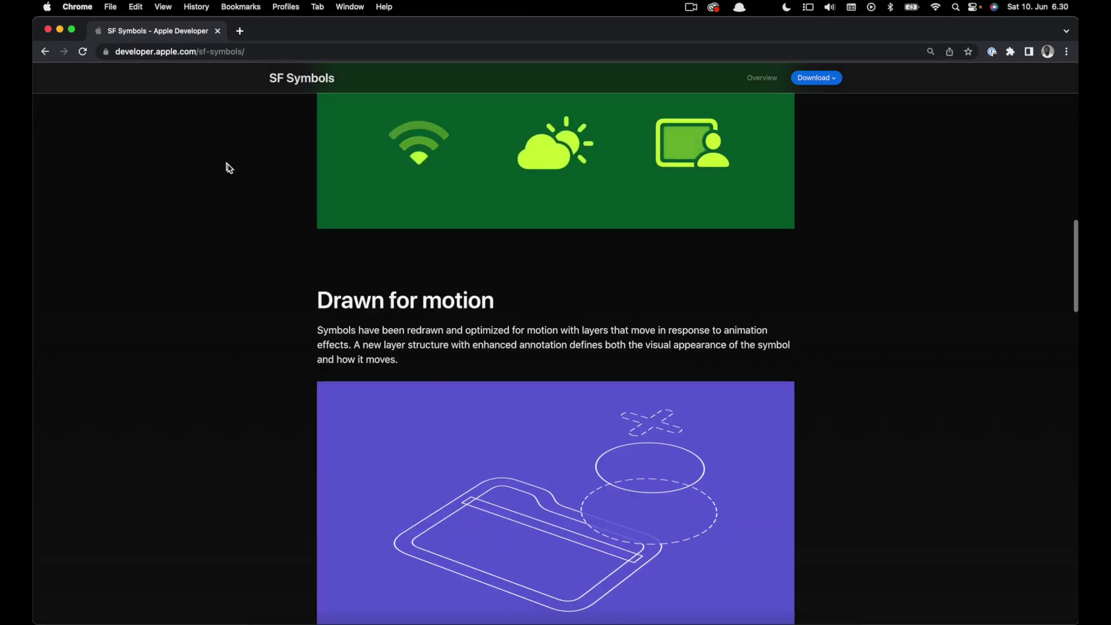
{"action": "scroll", "coordinate": [226, 168], "scroll_direction": "down", "scroll_amount": 10}
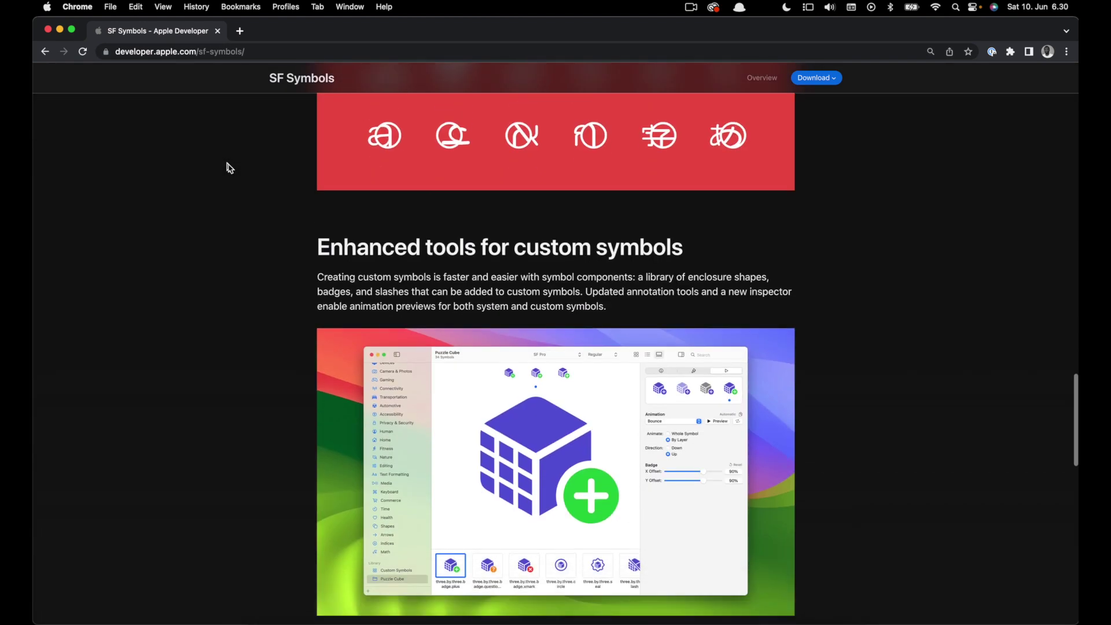
{"action": "scroll", "coordinate": [227, 168], "scroll_direction": "down", "scroll_amount": 10}
{"action": "scroll", "coordinate": [227, 168], "scroll_direction": "up", "scroll_amount": 2}
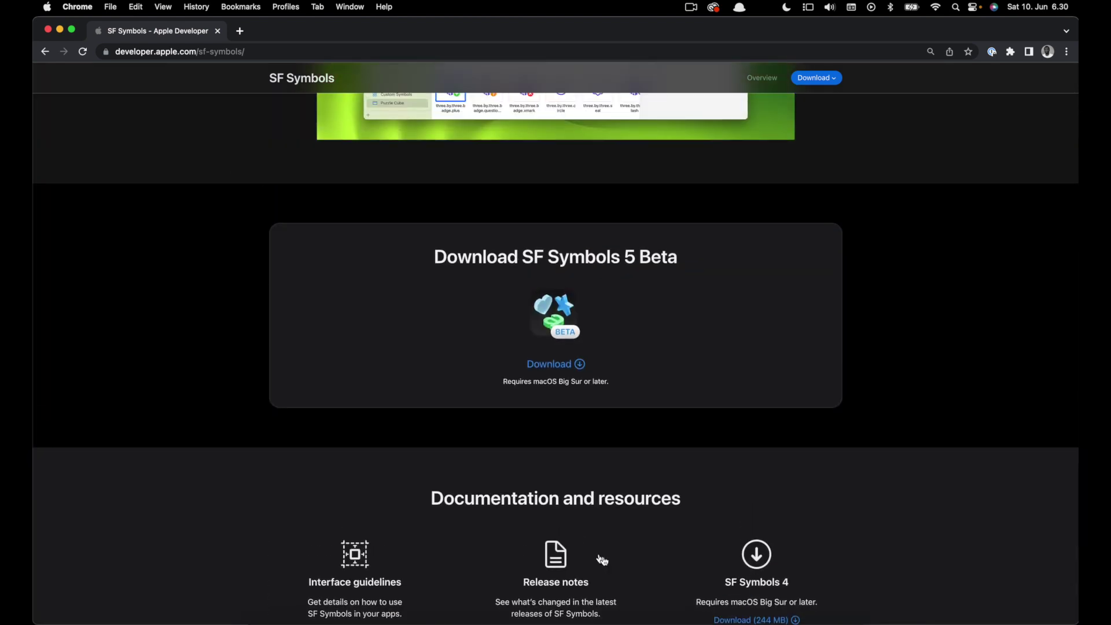
Launch SF Symbols beta, browse All symbols, then filter to the Variable Color category.
{"action": "left_click", "coordinate": [634, 620]}
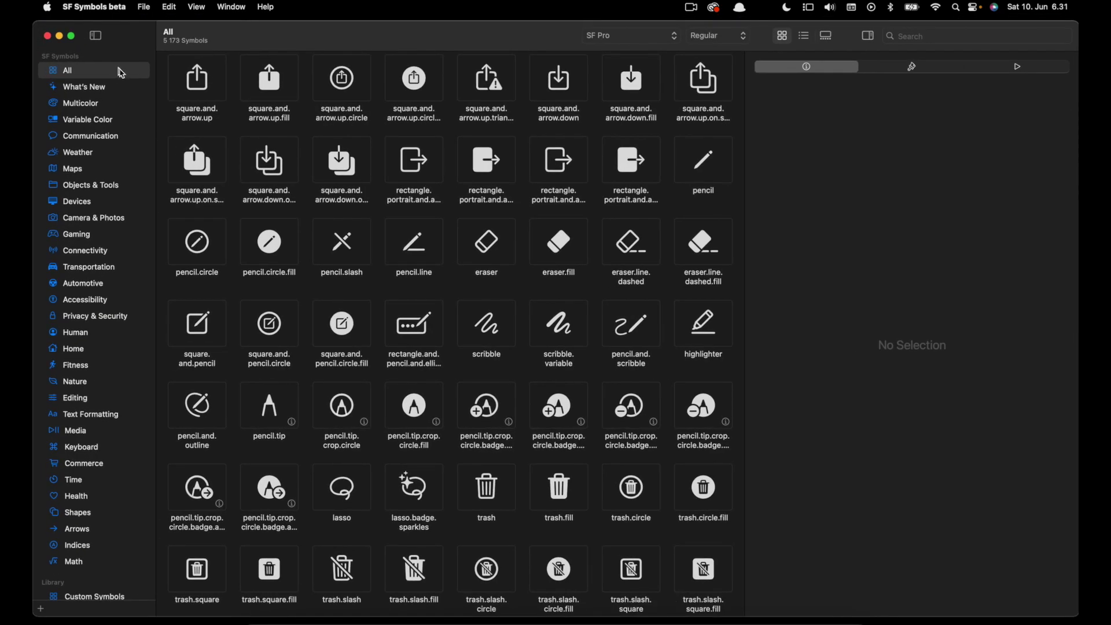
{"action": "left_click", "coordinate": [121, 73]}
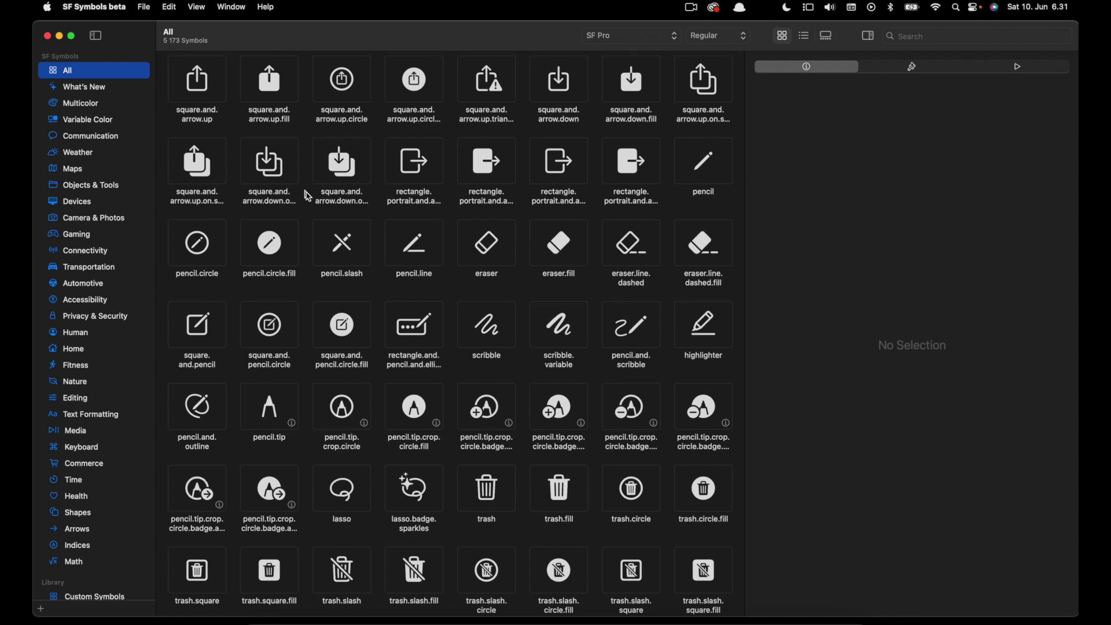
{"action": "scroll", "coordinate": [308, 197], "scroll_direction": "down", "scroll_amount": 10}
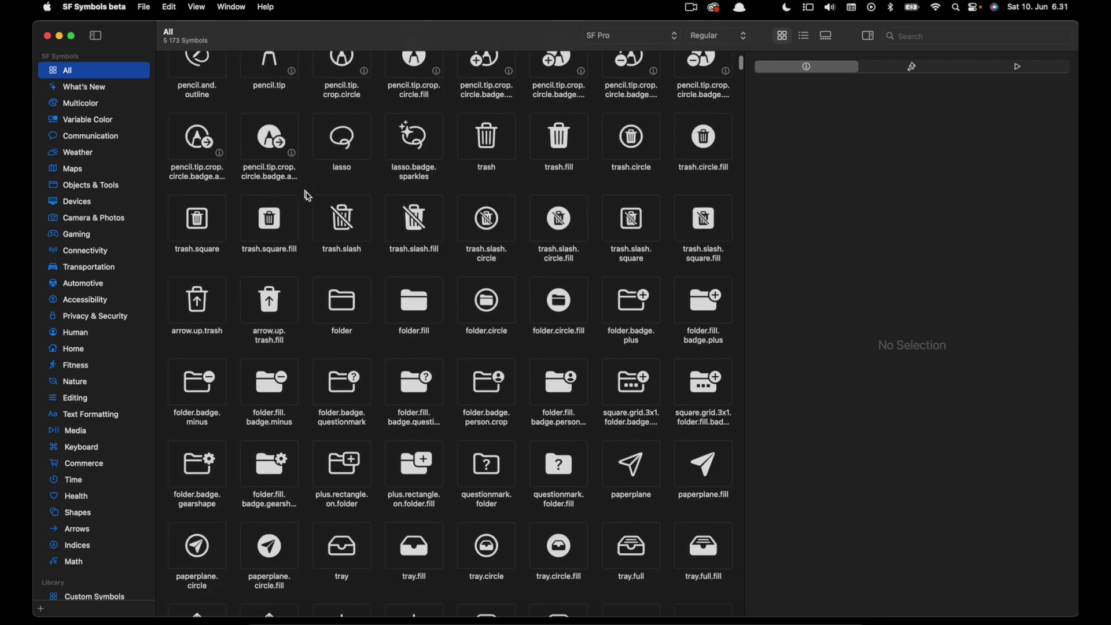
{"action": "scroll", "coordinate": [308, 196], "scroll_direction": "down", "scroll_amount": 6}
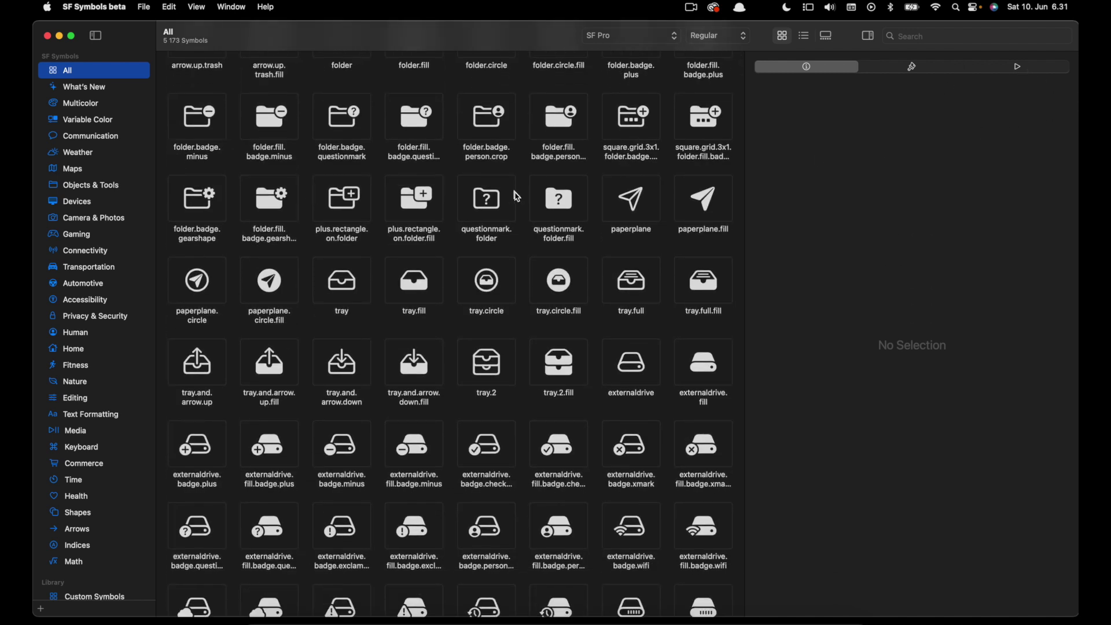
{"action": "left_click", "coordinate": [116, 70]}
{"action": "left_click", "coordinate": [103, 120]}
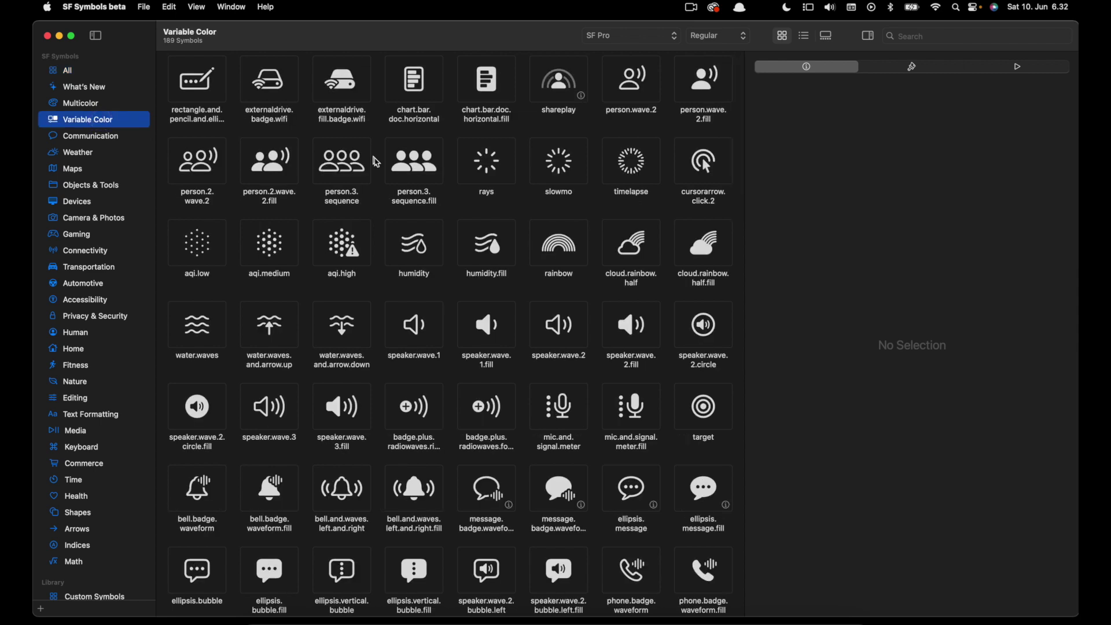
Search the library for 'tou', select touchid and show it in gallery view.
{"action": "left_click", "coordinate": [907, 40]}
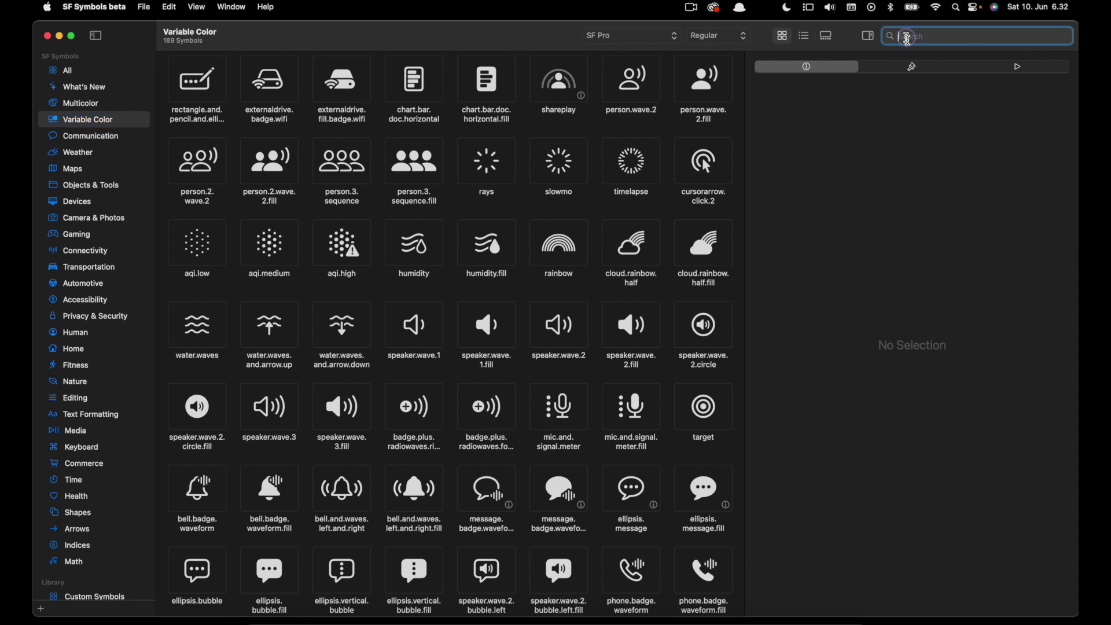
{"action": "type", "text": "tou"}
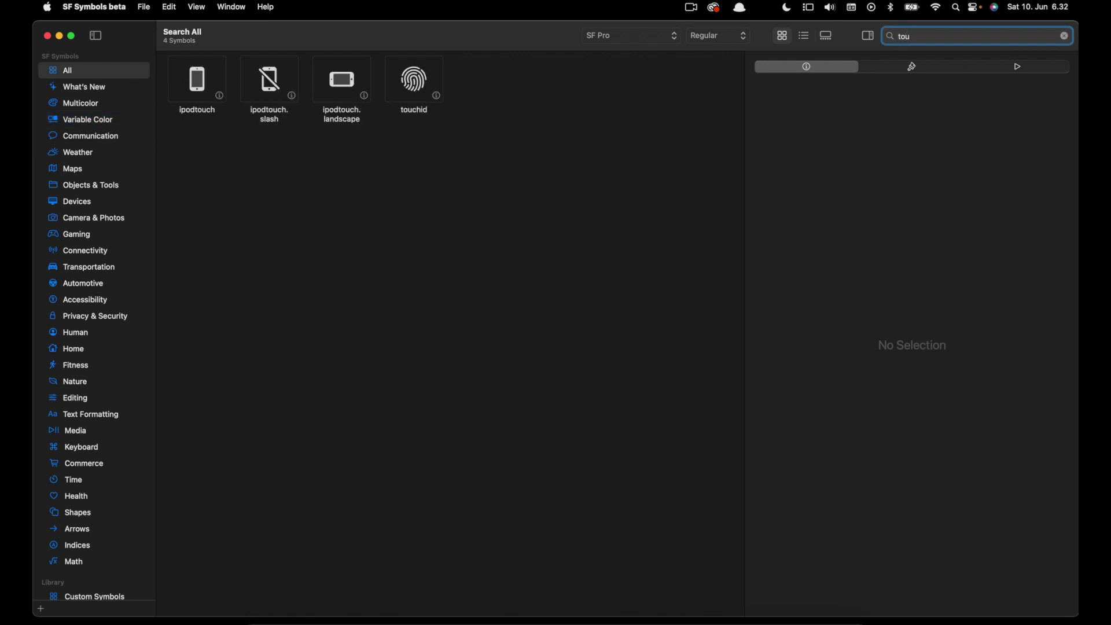
{"action": "left_click", "coordinate": [417, 86]}
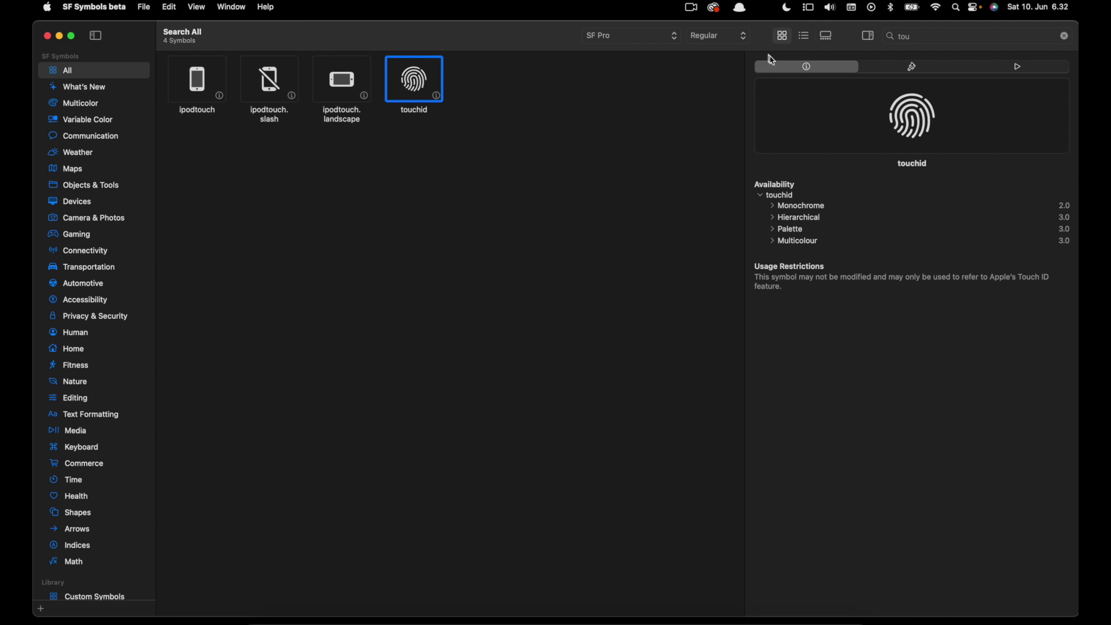
{"action": "left_click", "coordinate": [826, 37]}
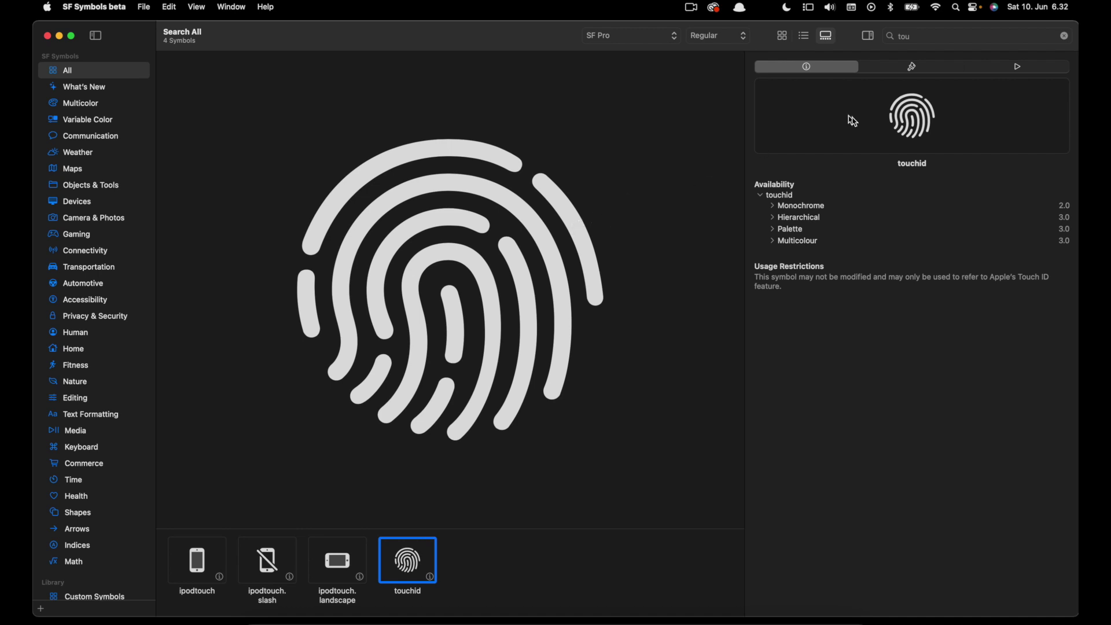
Preview touchid with the Scale animation set to repeat.
{"action": "left_click", "coordinate": [1018, 67]}
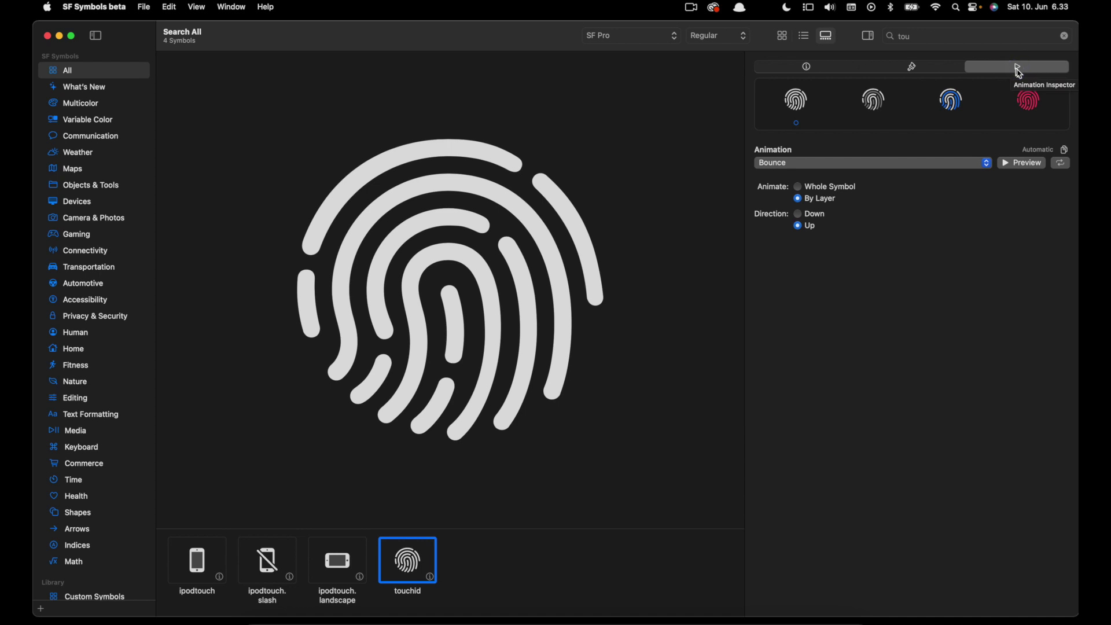
{"action": "left_click", "coordinate": [919, 164]}
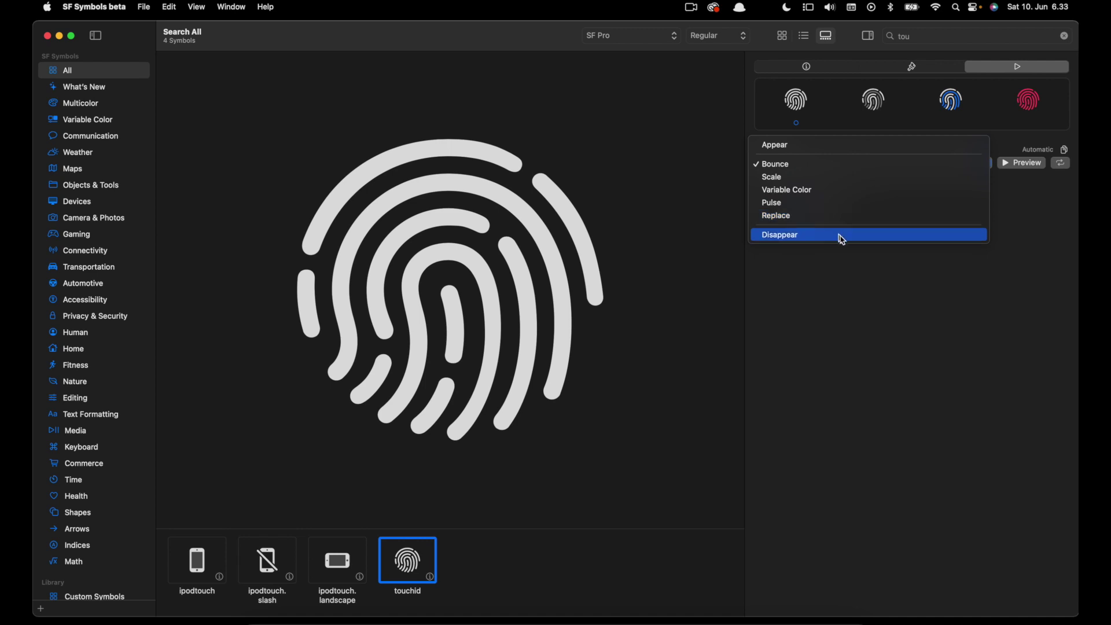
{"action": "left_click", "coordinate": [829, 183]}
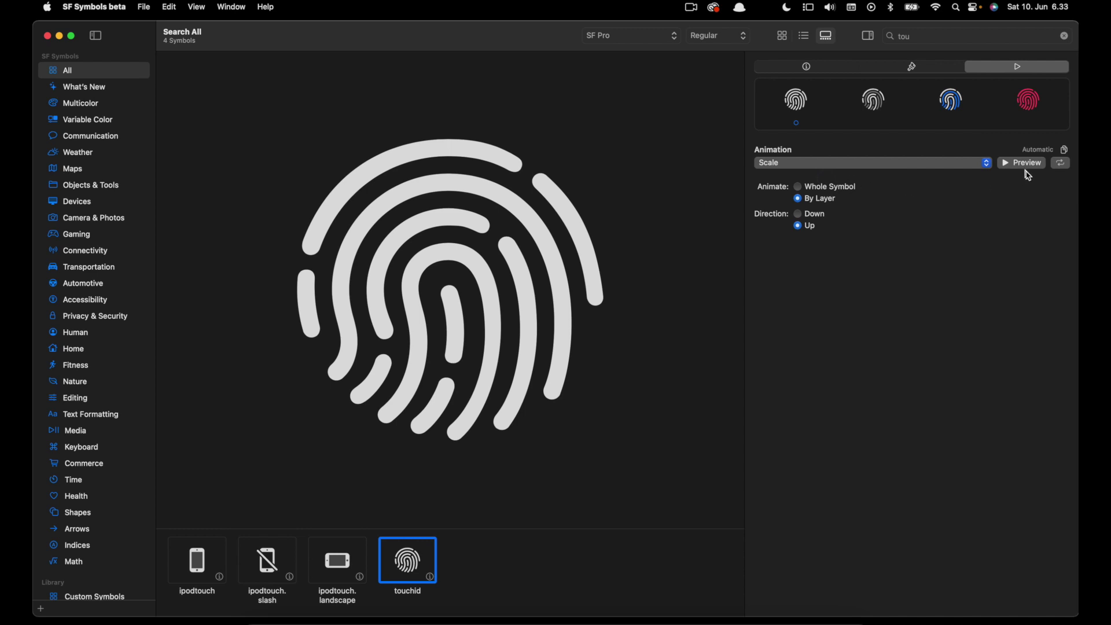
{"action": "left_click", "coordinate": [1006, 166]}
{"action": "left_click", "coordinate": [1061, 166]}
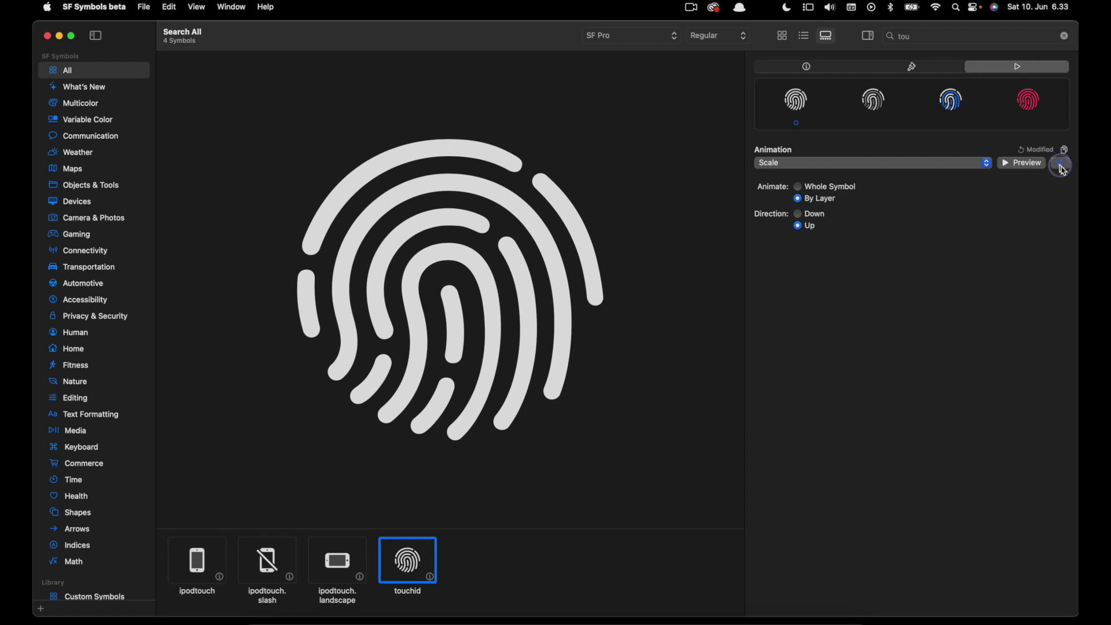
{"action": "left_click", "coordinate": [1008, 166]}
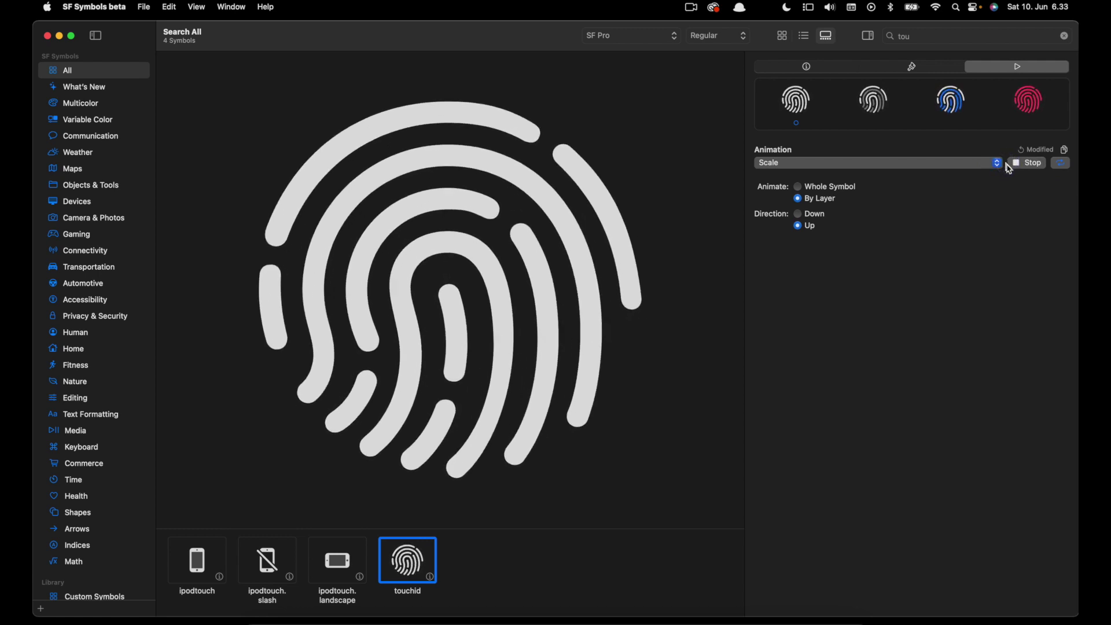
Switch touchid's animation to Variable Color and play its preview.
{"action": "left_click", "coordinate": [958, 165]}
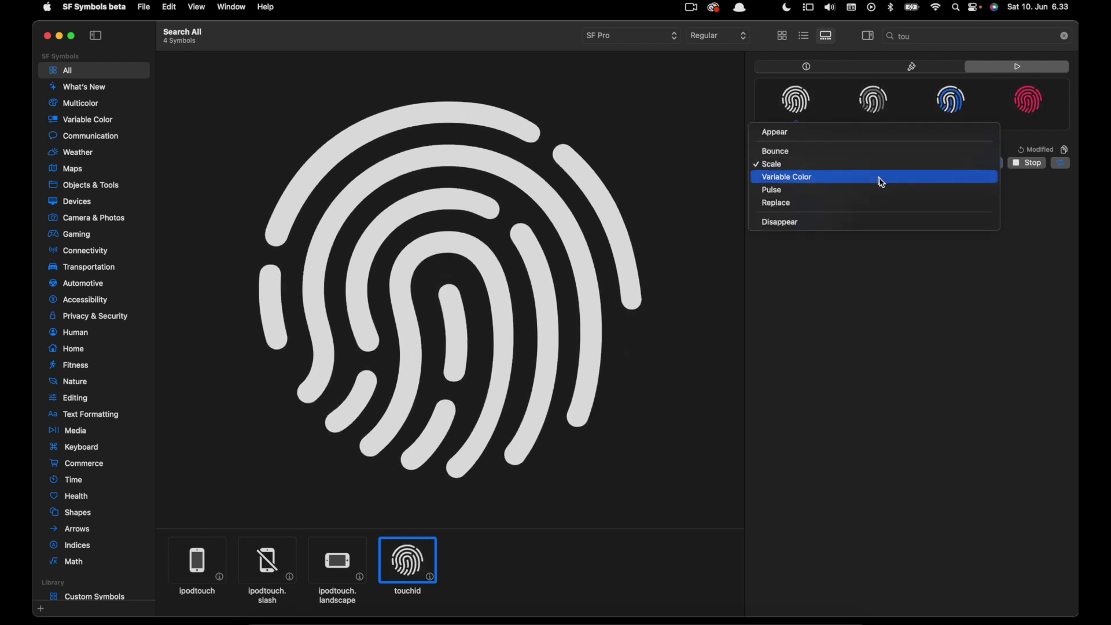
{"action": "left_click", "coordinate": [879, 177]}
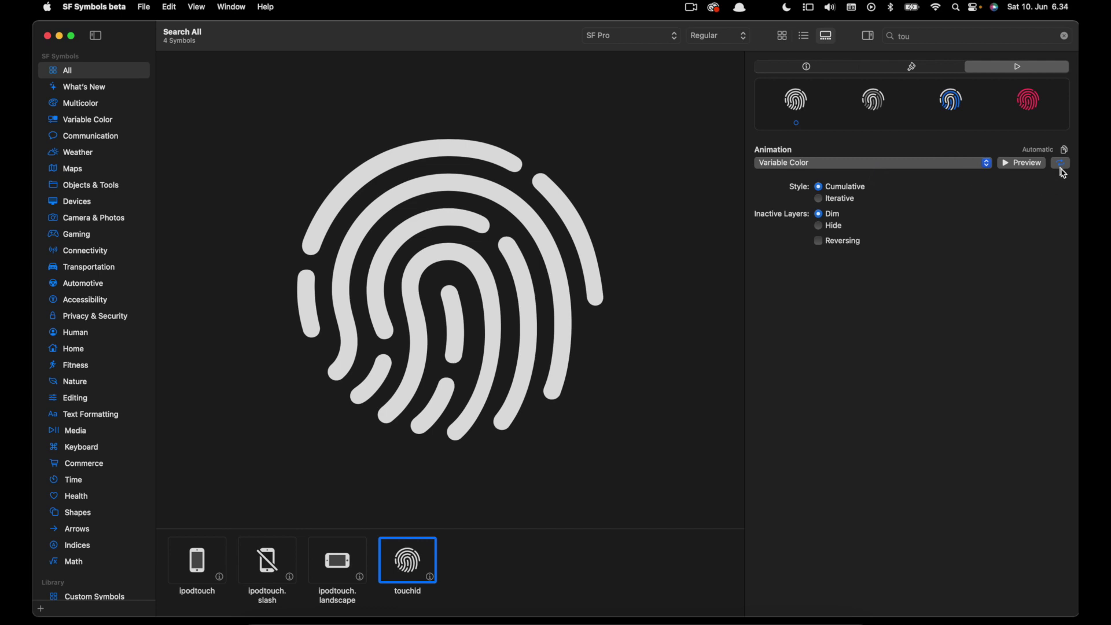
{"action": "left_click", "coordinate": [1006, 164]}
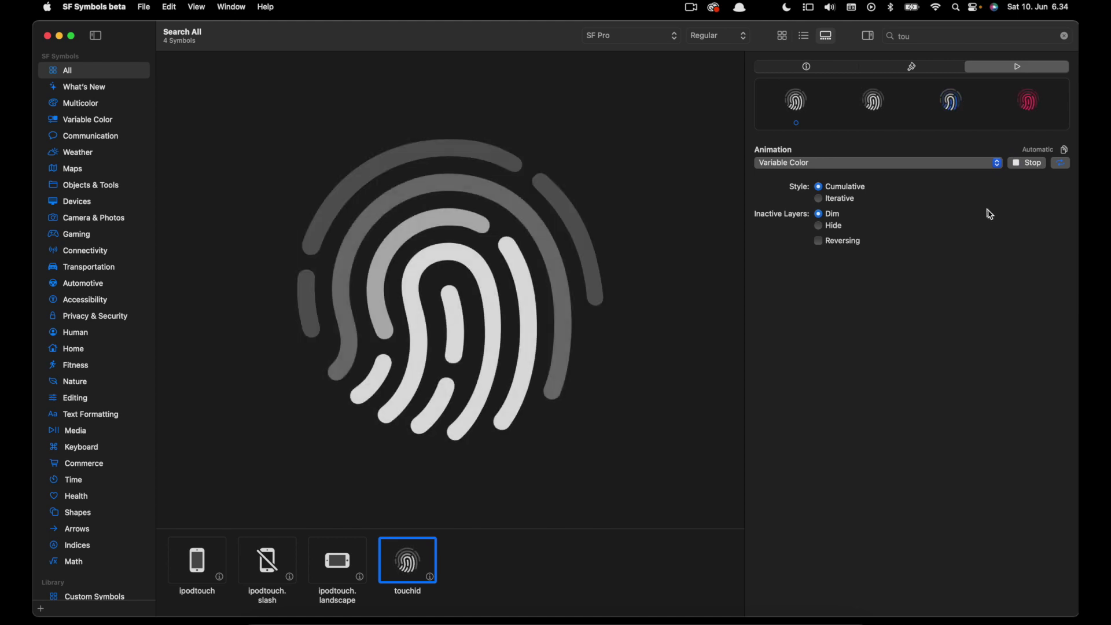
Try Pulse on touchid, then change the animation effect to Bounce.
{"action": "left_click", "coordinate": [942, 164]}
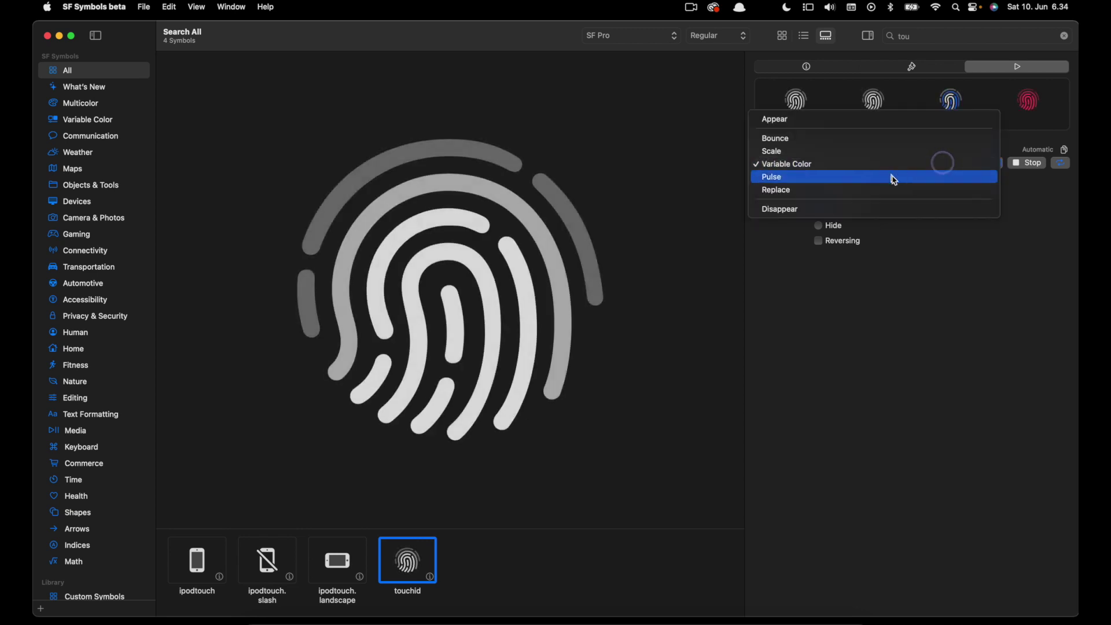
{"action": "left_click", "coordinate": [885, 178]}
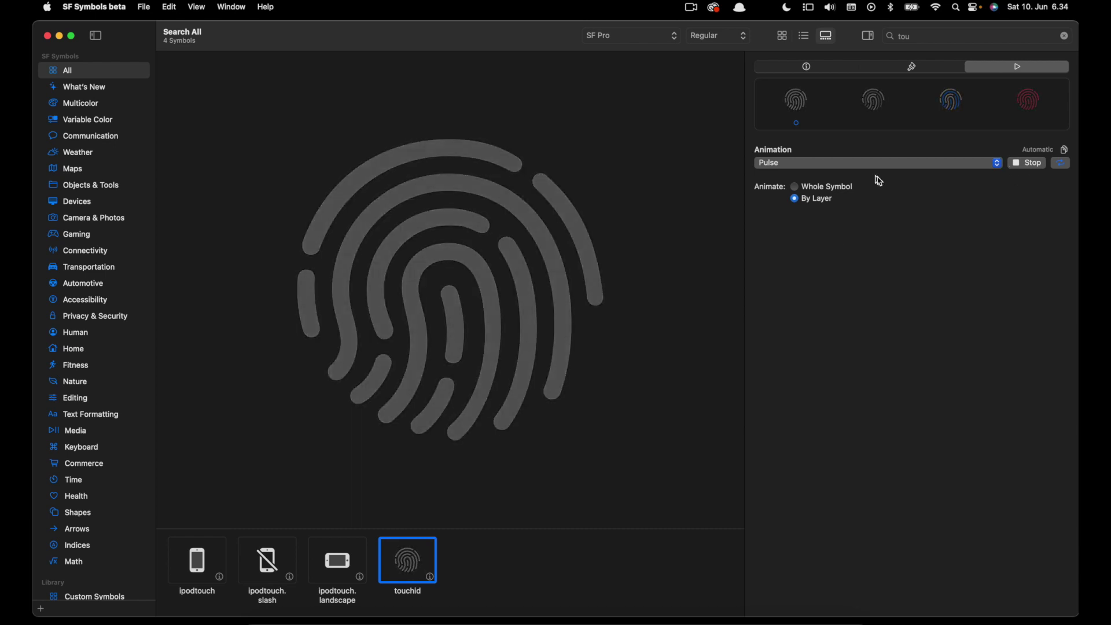
{"action": "left_click", "coordinate": [892, 164]}
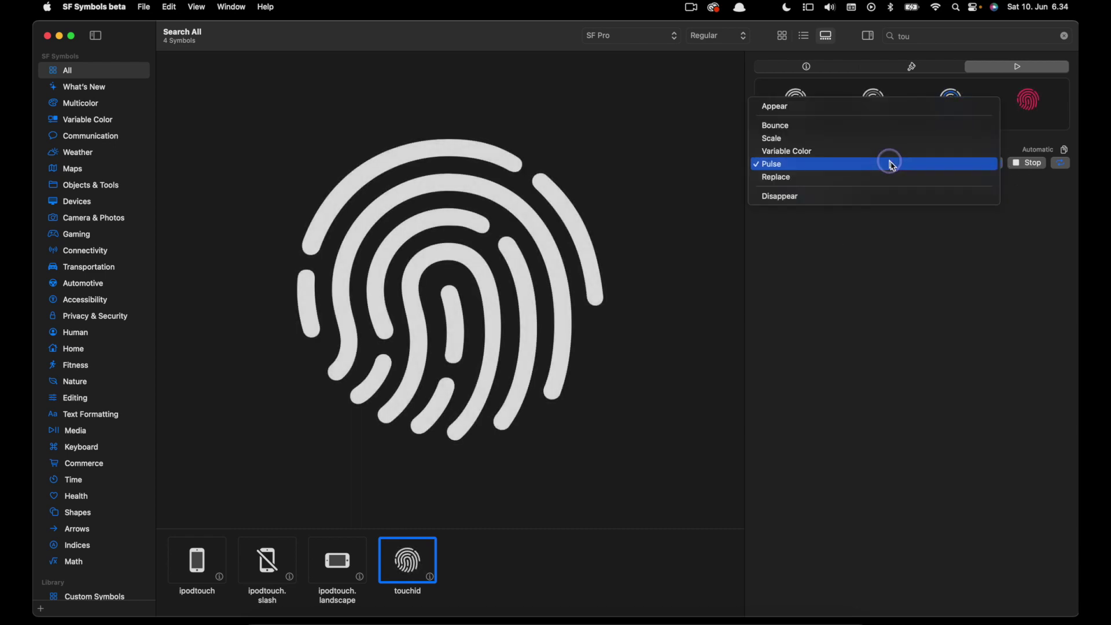
{"action": "left_click", "coordinate": [866, 130]}
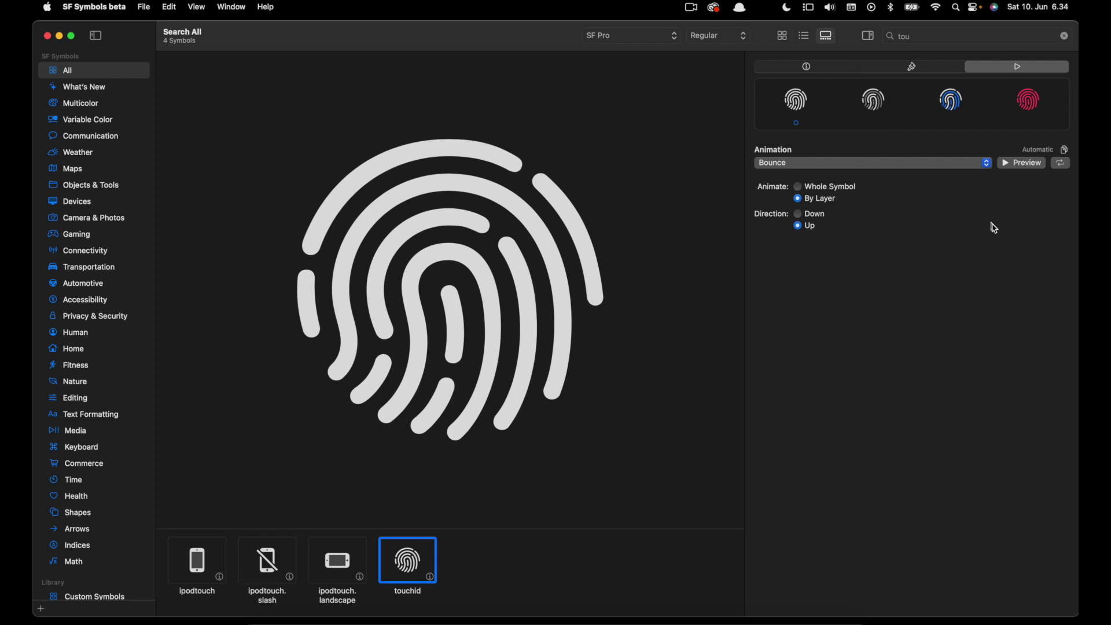
Preview the Bounce animation while trying the Down and Up directions.
{"action": "left_click", "coordinate": [1007, 165]}
{"action": "left_click", "coordinate": [1006, 166]}
{"action": "left_click", "coordinate": [800, 216]}
{"action": "left_click", "coordinate": [1007, 166]}
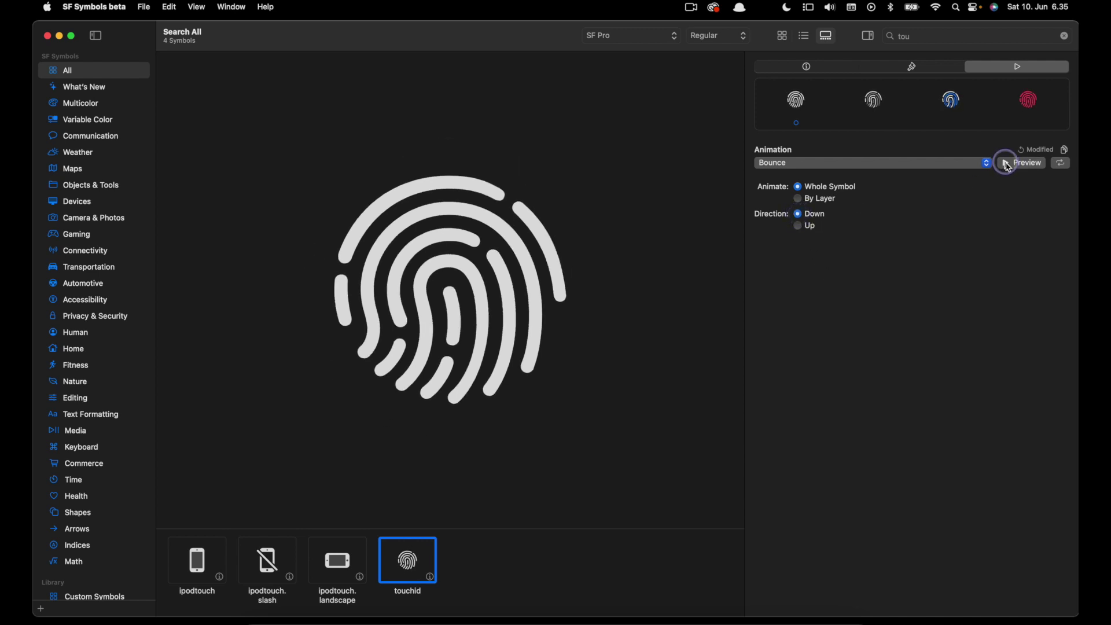
{"action": "left_click", "coordinate": [799, 227]}
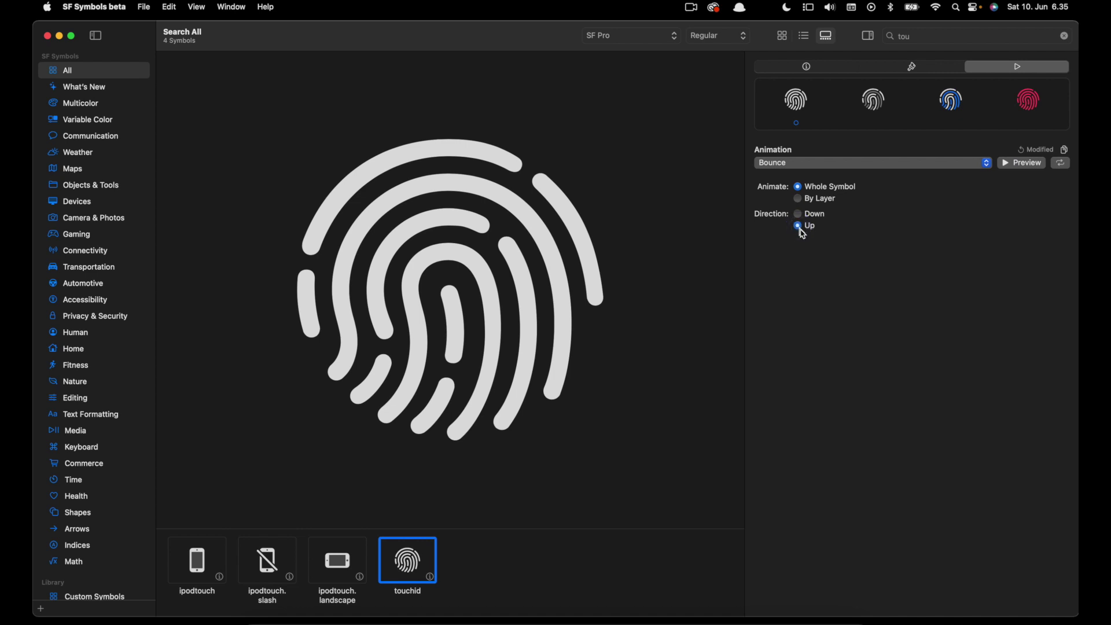
{"action": "left_click", "coordinate": [797, 214]}
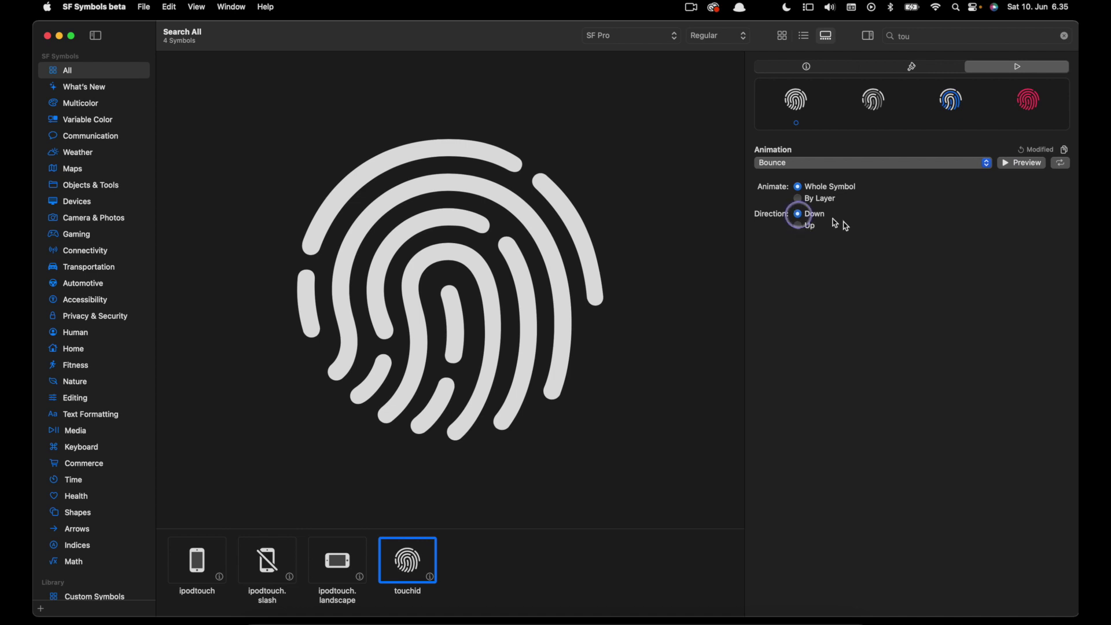
Keep Bounce, reset its options to By Layer and Up, and enable repeat.
{"action": "left_click", "coordinate": [910, 167]}
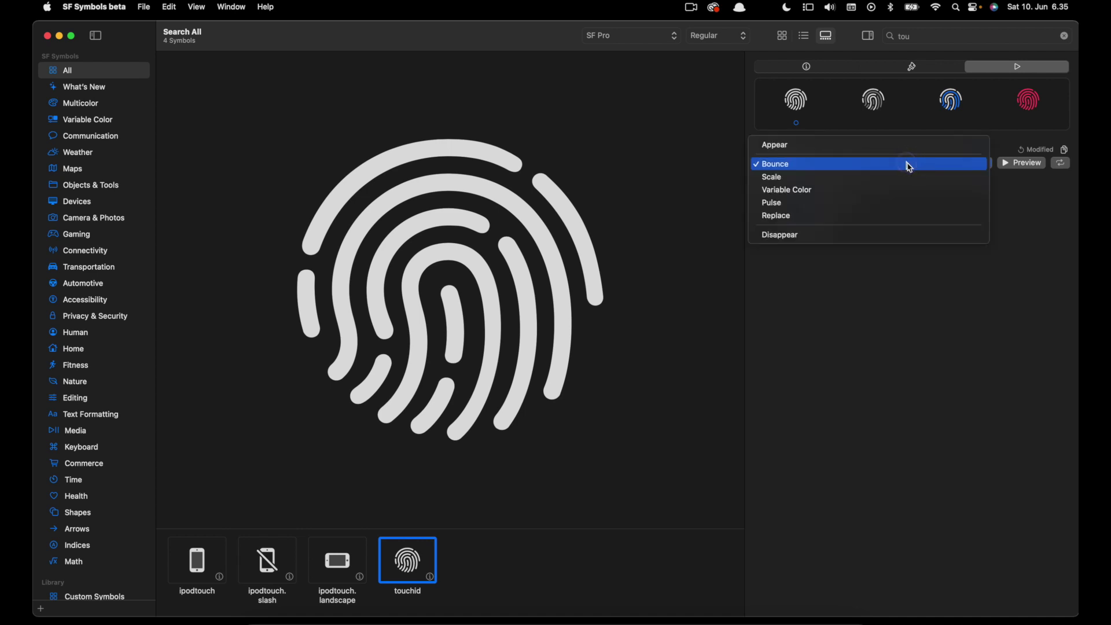
{"action": "left_click", "coordinate": [906, 162]}
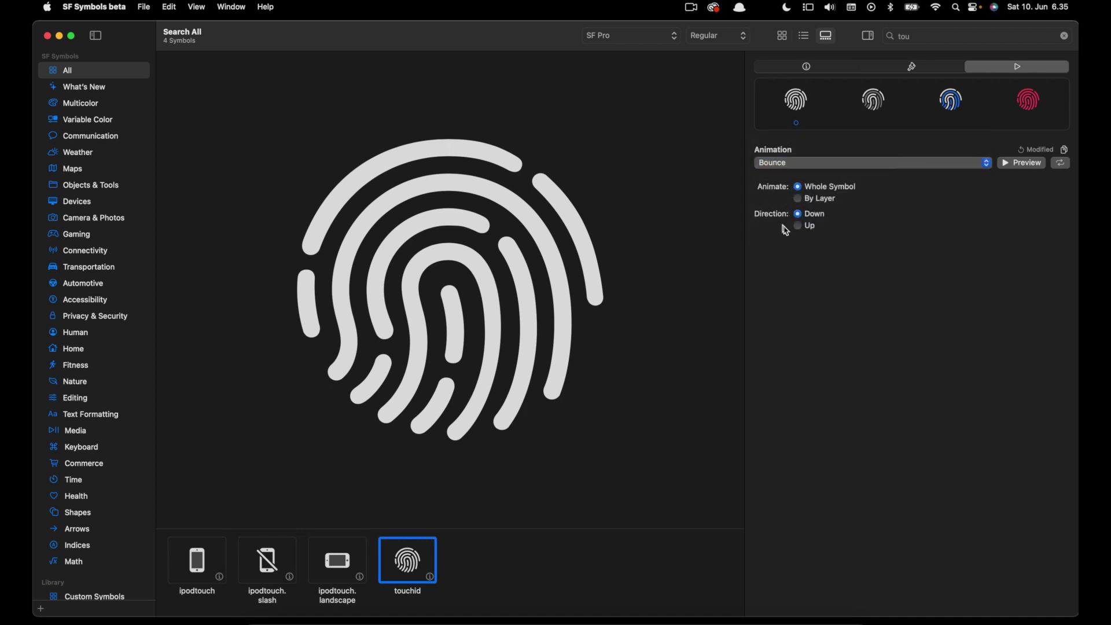
{"action": "left_click", "coordinate": [1042, 152]}
{"action": "left_click", "coordinate": [1064, 166]}
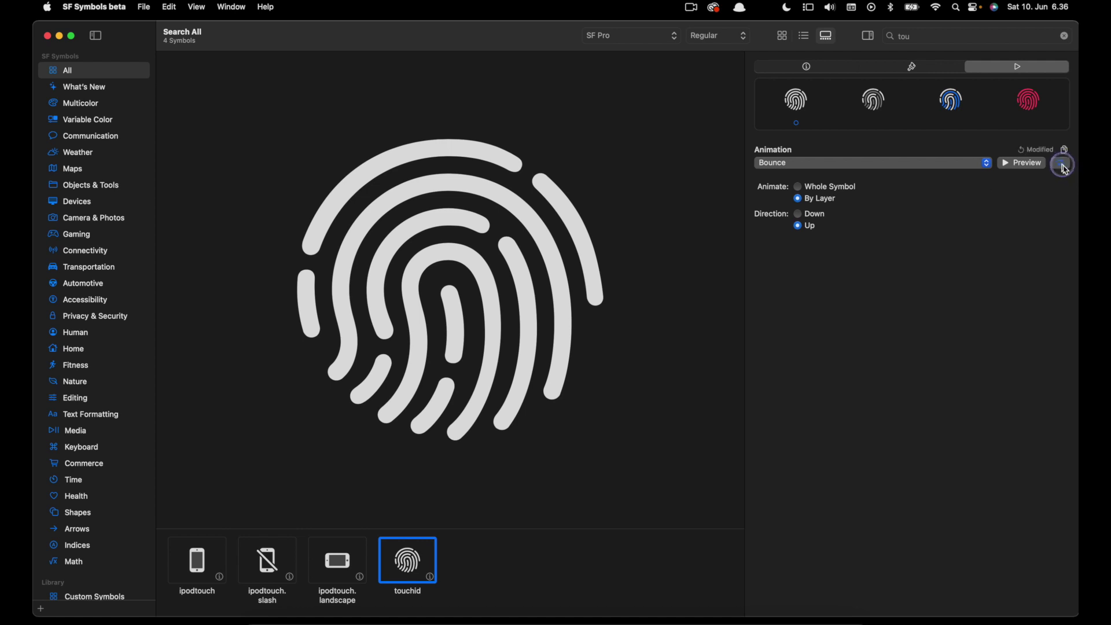
Play the bounce, use Copy Configuration for Swift, and return to Xcode-beta.
{"action": "left_click", "coordinate": [1011, 169]}
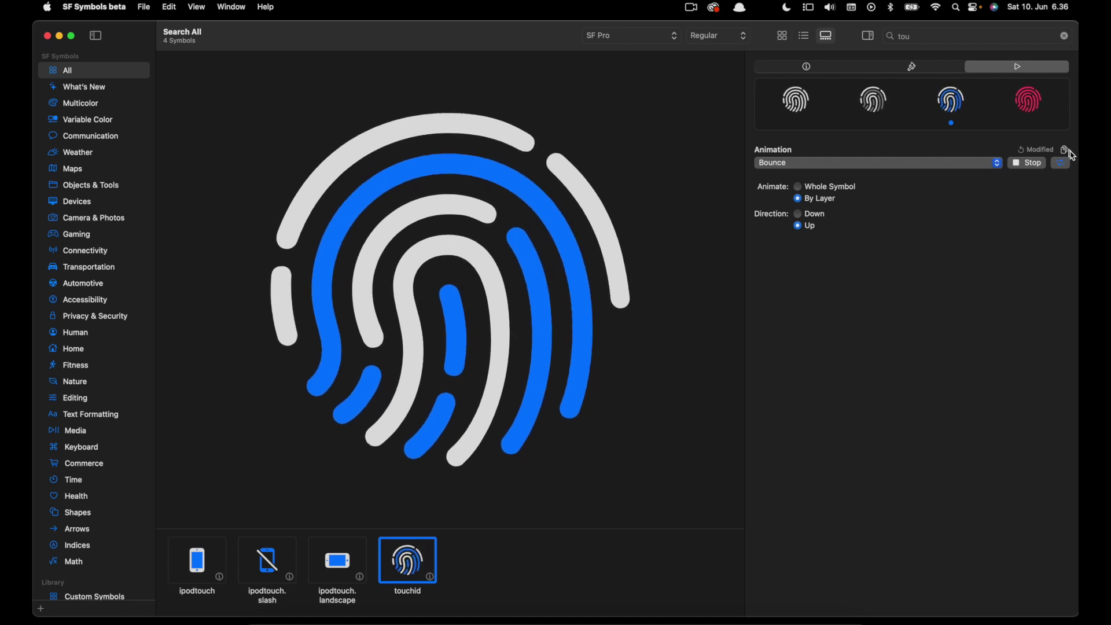
{"action": "left_click", "coordinate": [1065, 150]}
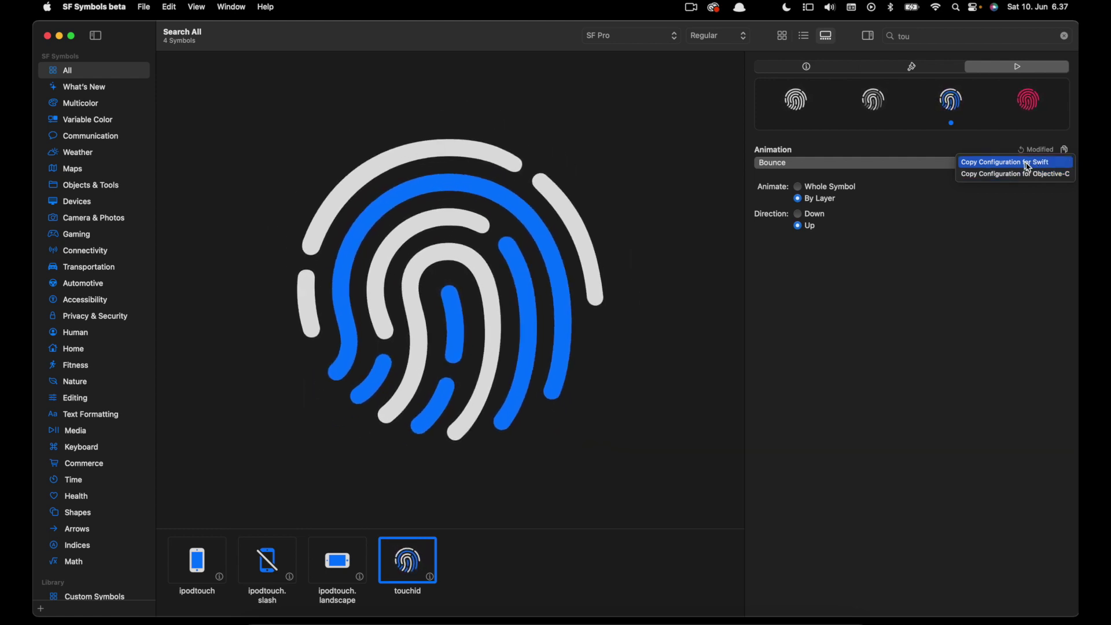
{"action": "left_click", "coordinate": [1028, 167]}
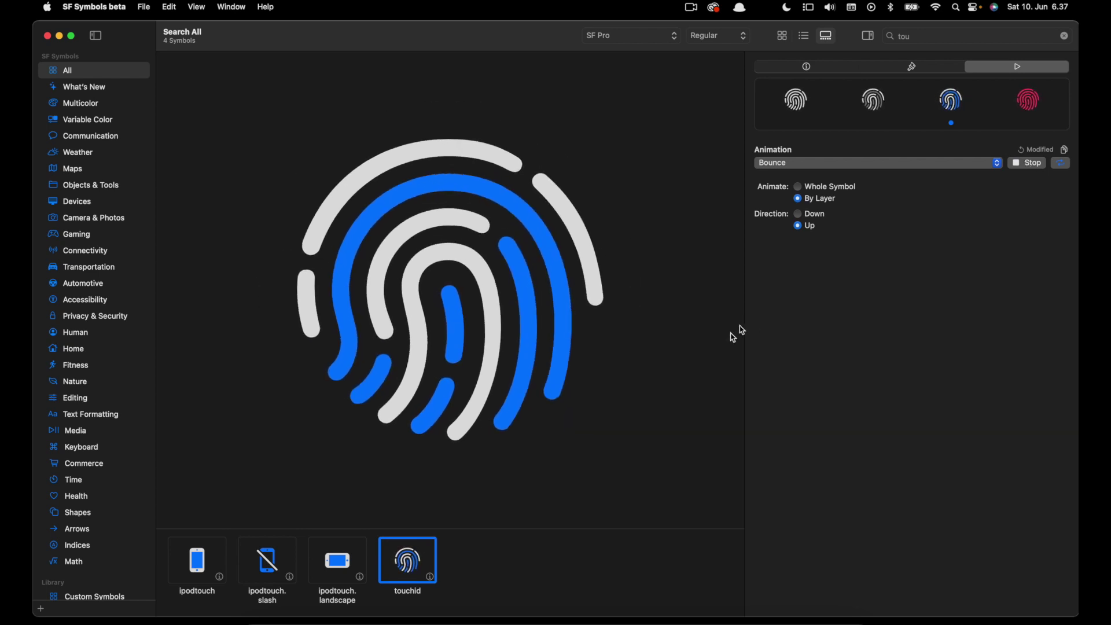
{"action": "left_click", "coordinate": [612, 620]}
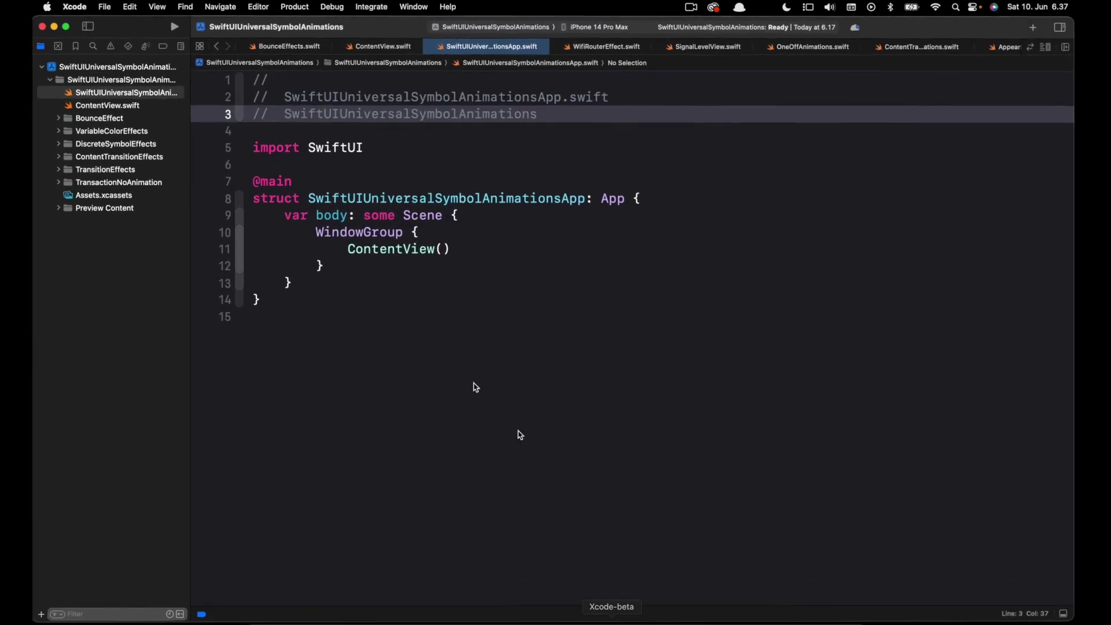
Create a SwiftUI View file named TouchIDBounce in the BounceEffect group.
{"action": "left_click", "coordinate": [98, 119]}
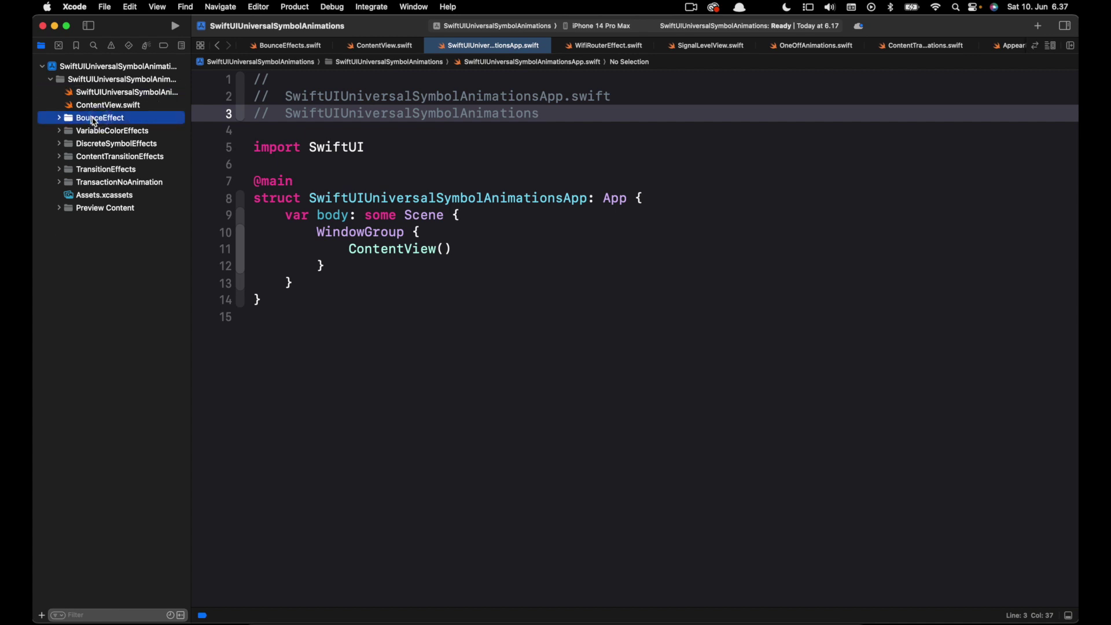
{"action": "right_click", "coordinate": [94, 121]}
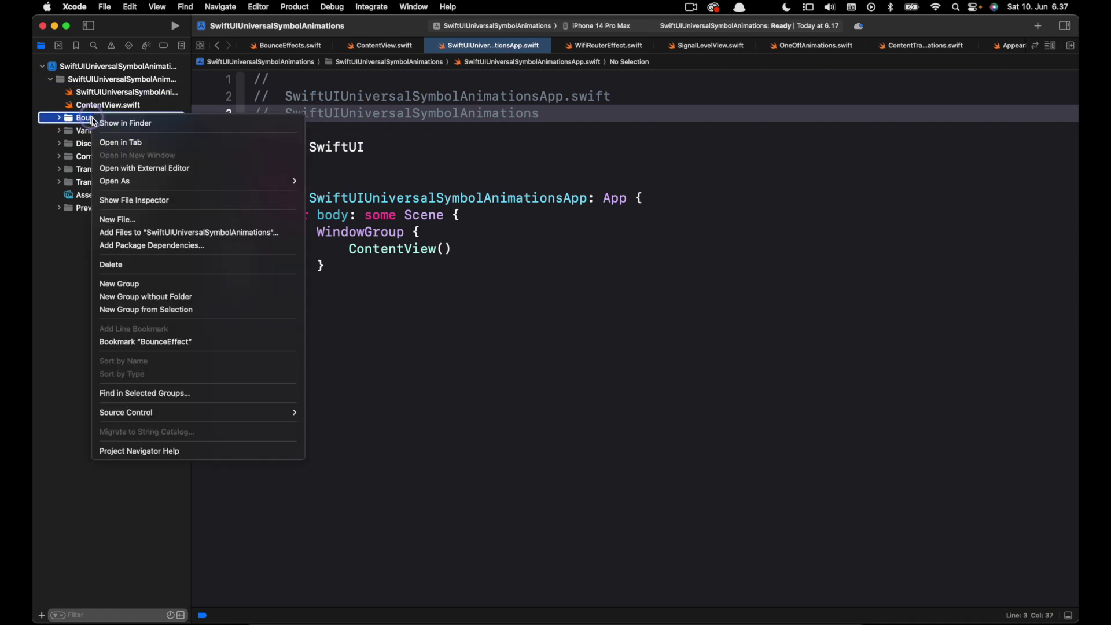
{"action": "left_click", "coordinate": [143, 220]}
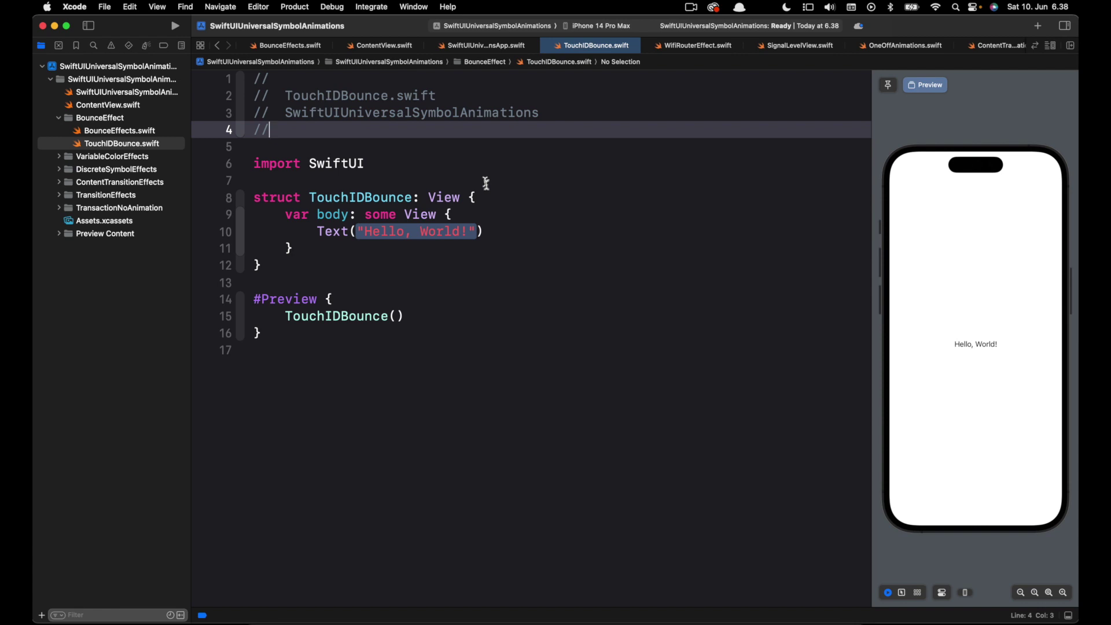
Replace the Hello, World! text with Image(systemName: "touchid") and a dark-mode preview.
{"action": "left_click_drag", "start_coordinate": [316, 232], "coordinate": [511, 236]}
{"action": "key", "text": "BackSpace"}
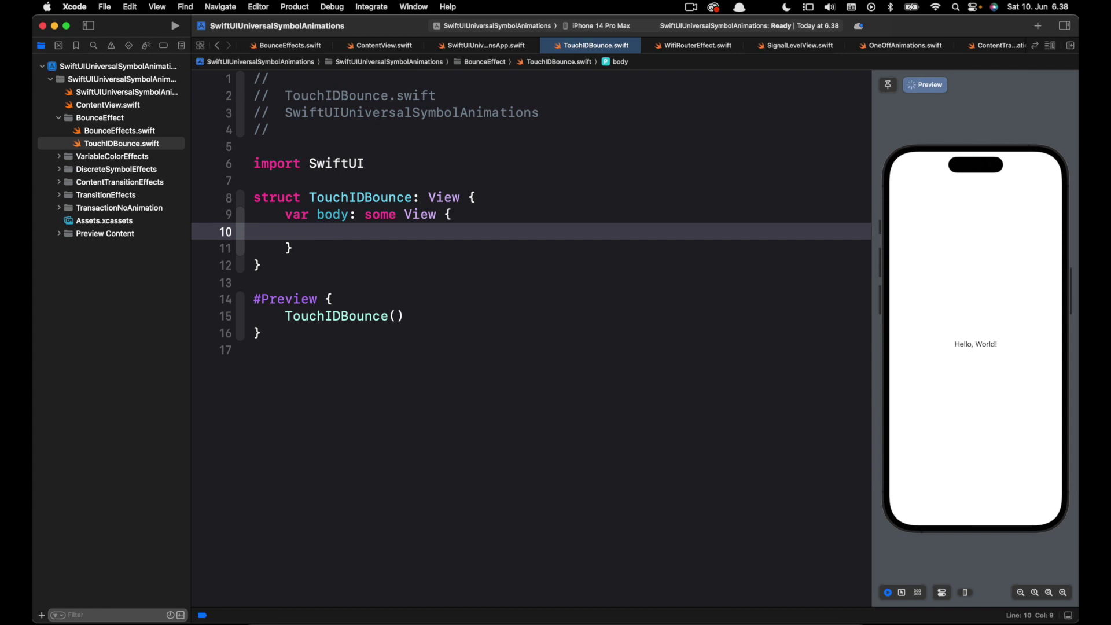
{"action": "type", "text": "I"}
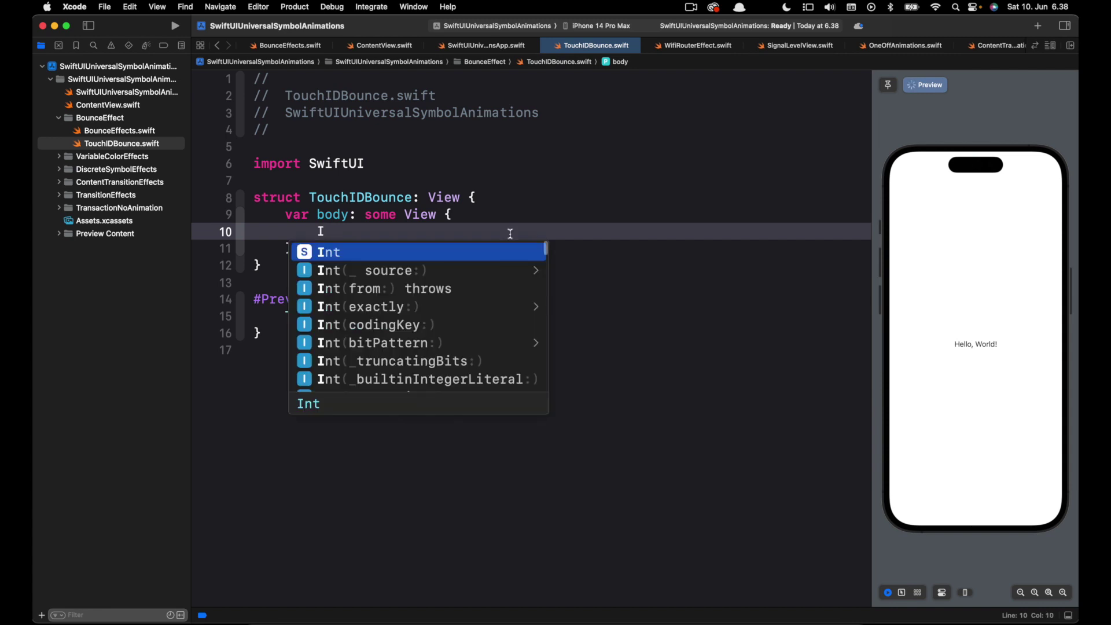
{"action": "type", "text": "mage"}
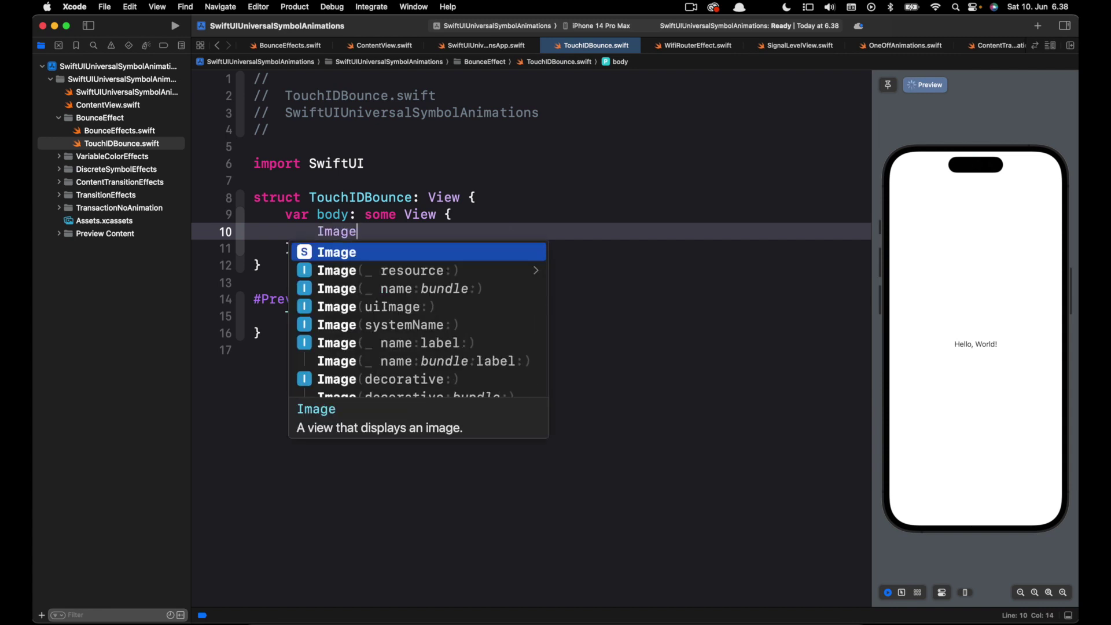
{"action": "key", "text": "Escape"}
{"action": "type", "text": "()"}
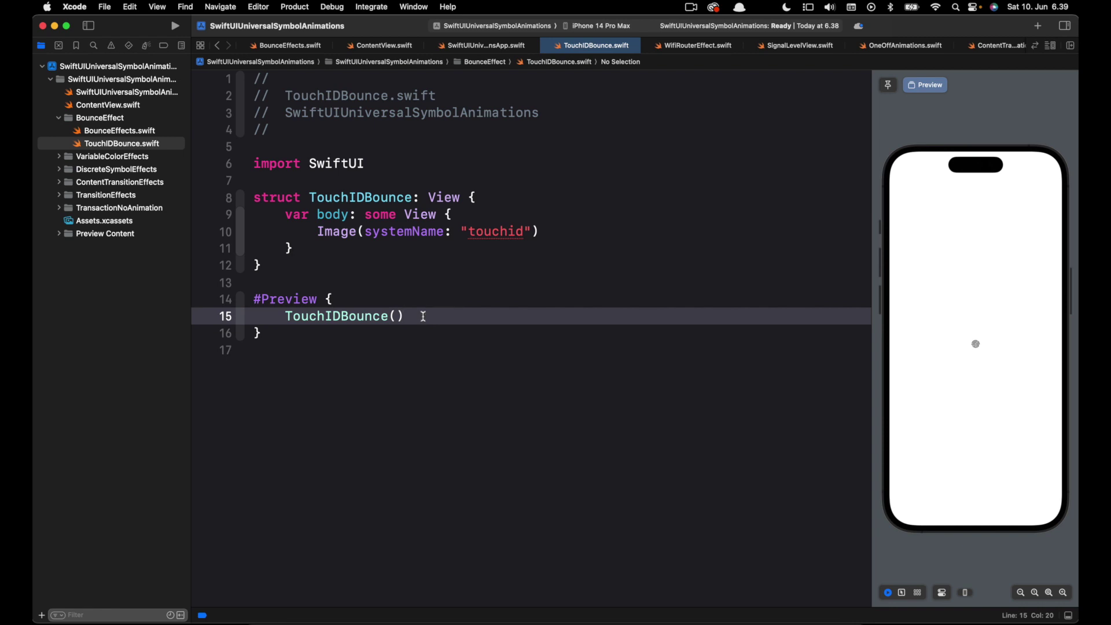
{"action": "key", "text": "Return"}
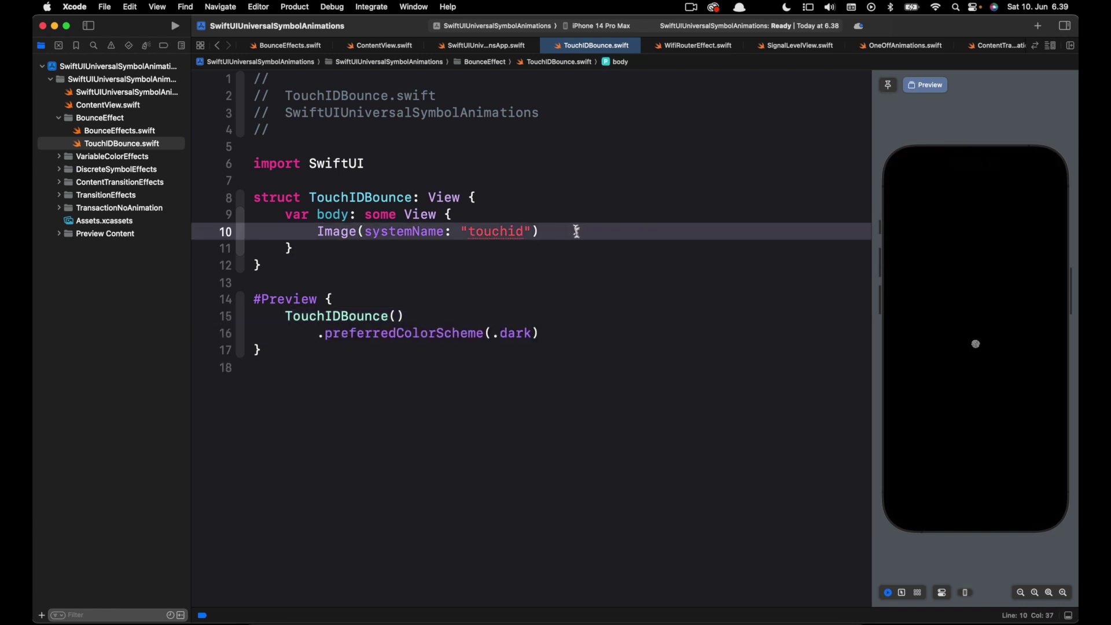
Add a .font(.system(size: 128)) modifier to the touchid image.
{"action": "key", "text": "Return"}
{"action": "type", "text": ".font(.sy"}
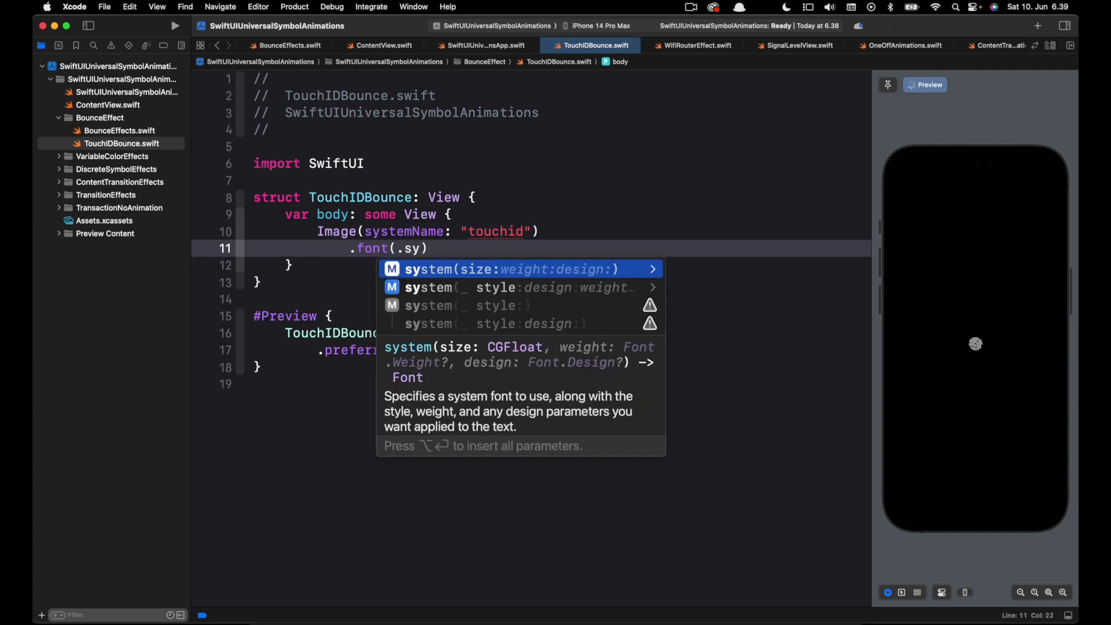
{"action": "key", "text": "Return"}
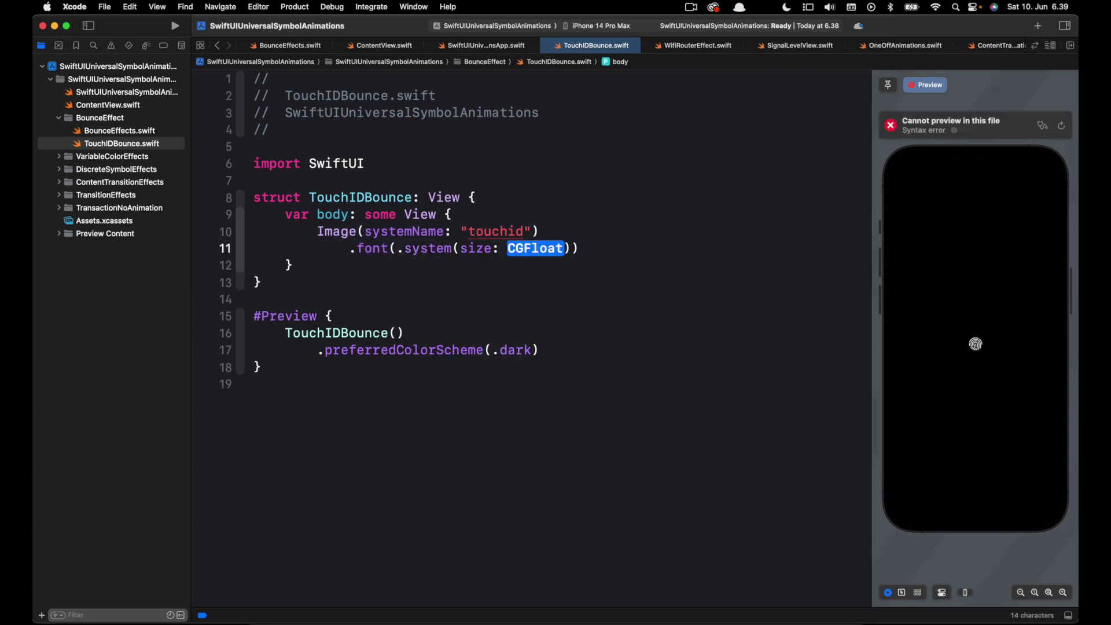
{"action": "type", "text": "128"}
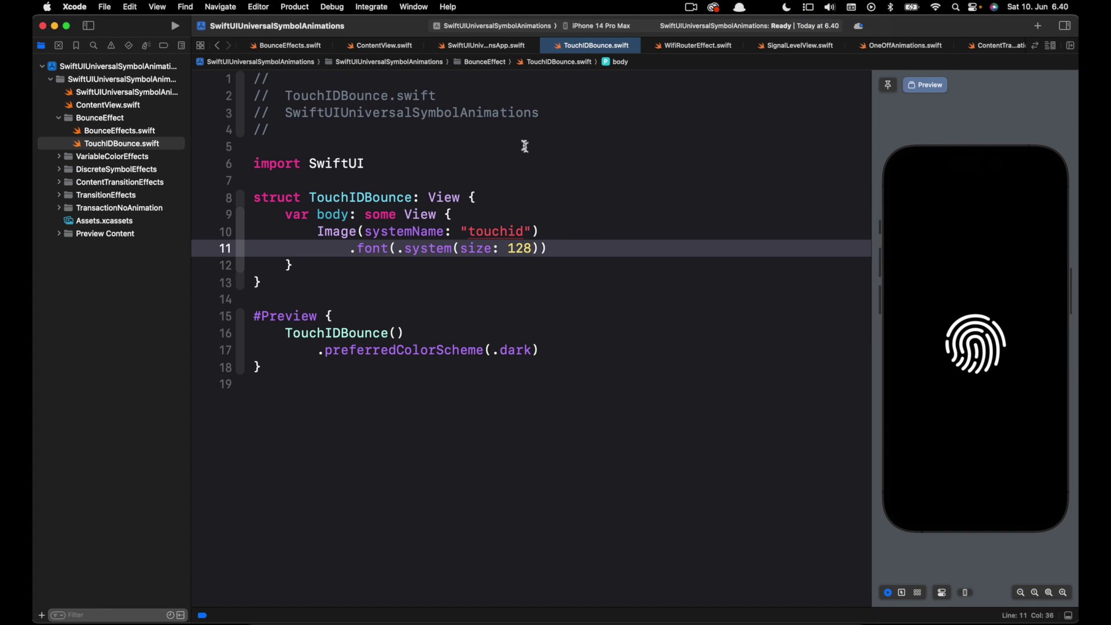
{"action": "left_click", "coordinate": [498, 195]}
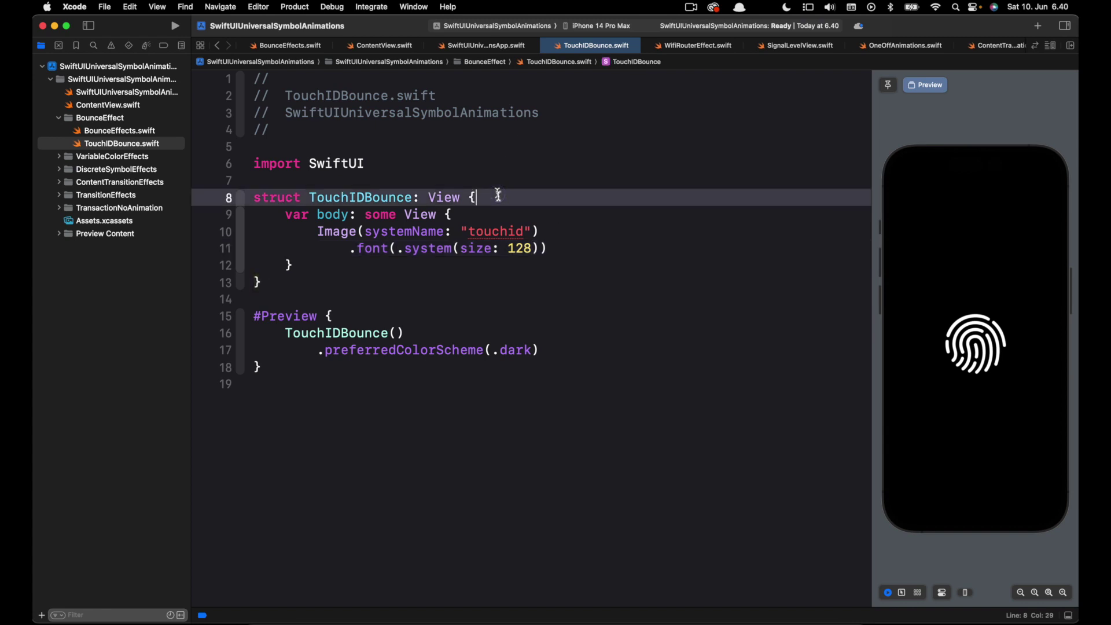
{"action": "key", "text": "Return"}
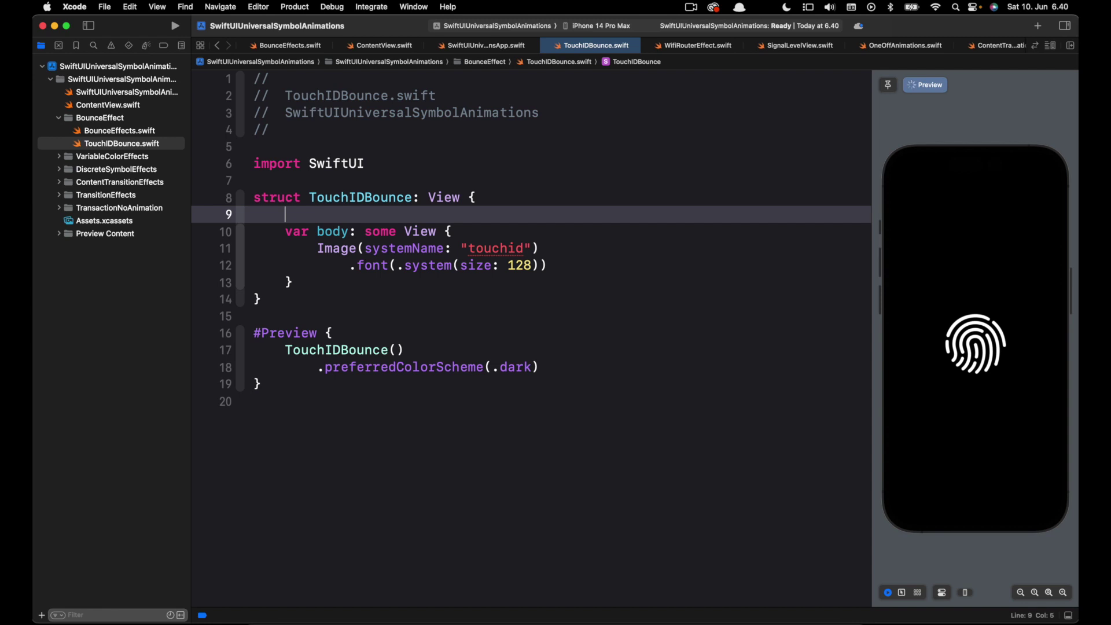
{"action": "key", "text": "Return"}
{"action": "key", "text": "Up"}
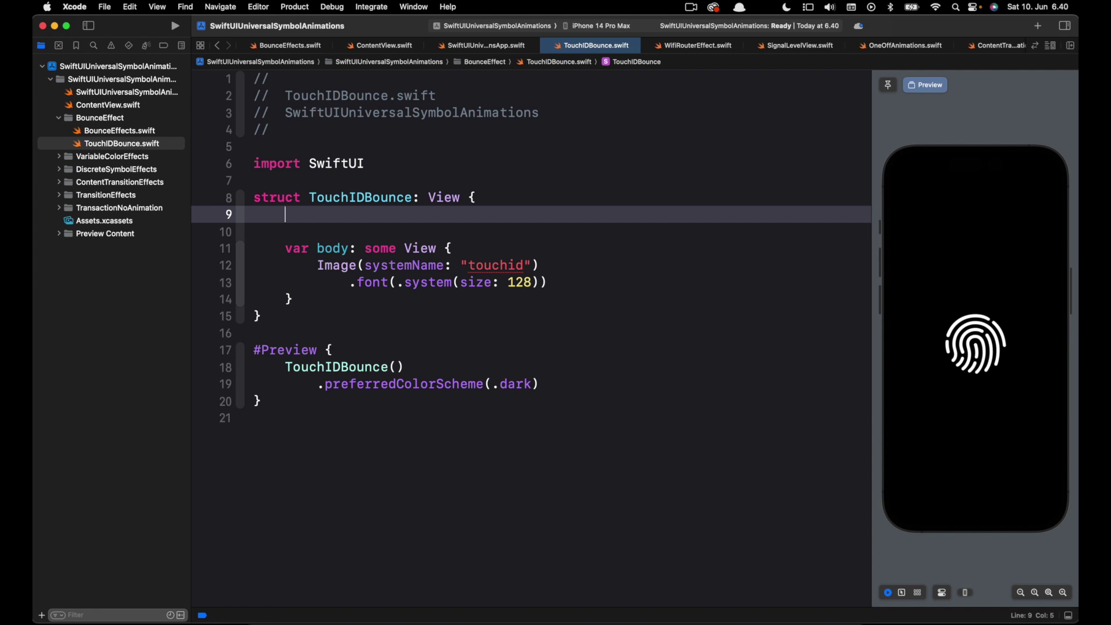
{"action": "type", "text": "@State private "}
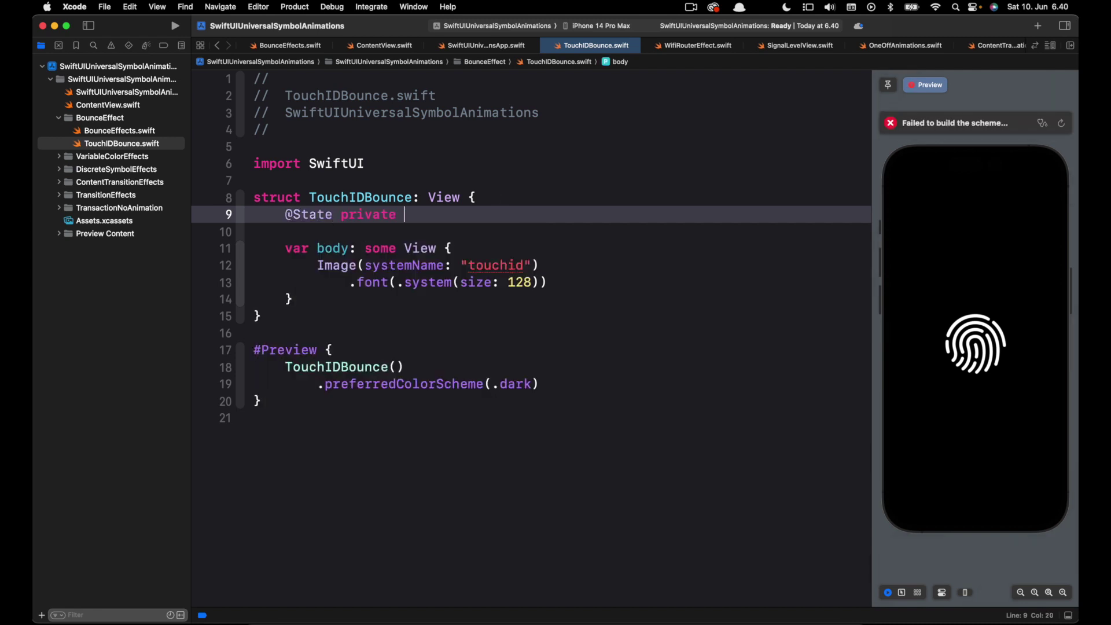
{"action": "type", "text": "var interpolateFromTo "}
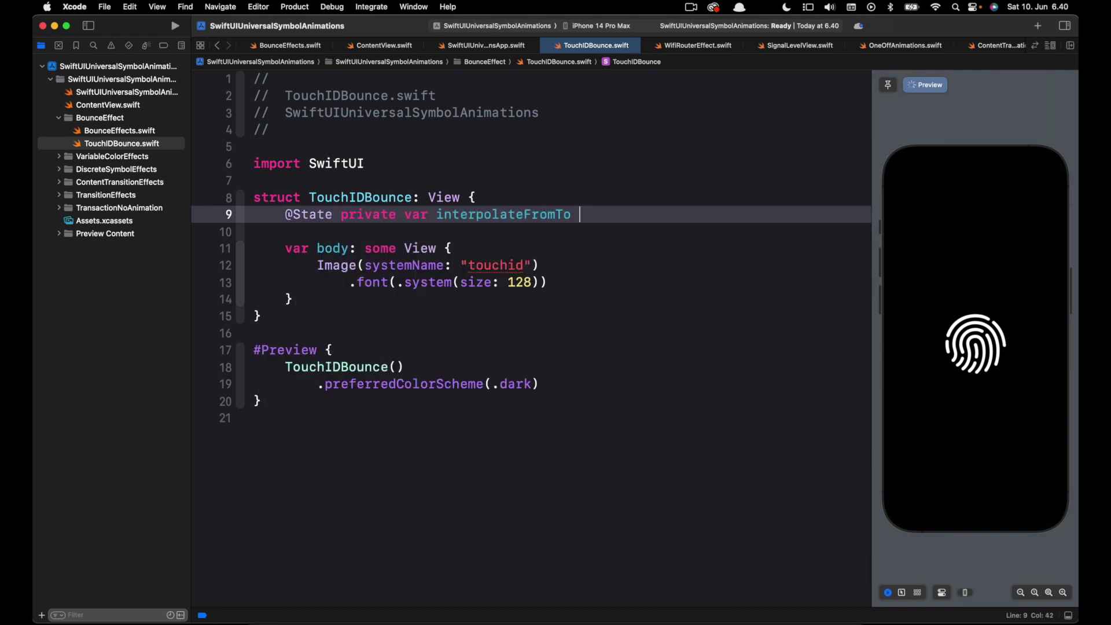
{"action": "type", "text": "= 0"}
Add an .onAppear { interpolateFromTo = 1 } modifier to the Image.
{"action": "left_click", "coordinate": [567, 282]}
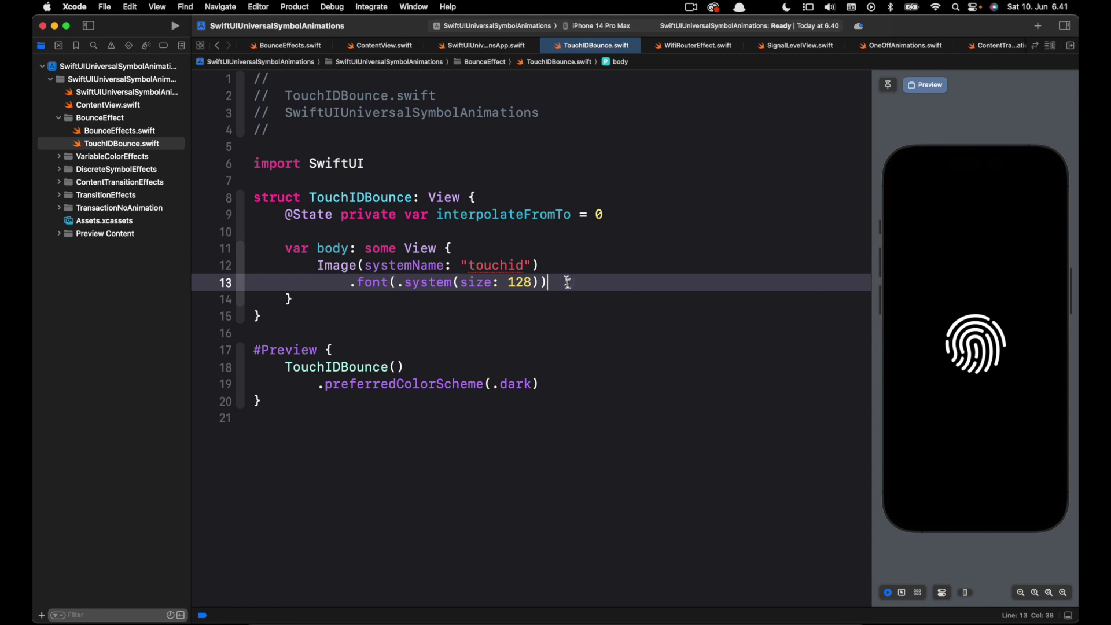
{"action": "key", "text": "Return"}
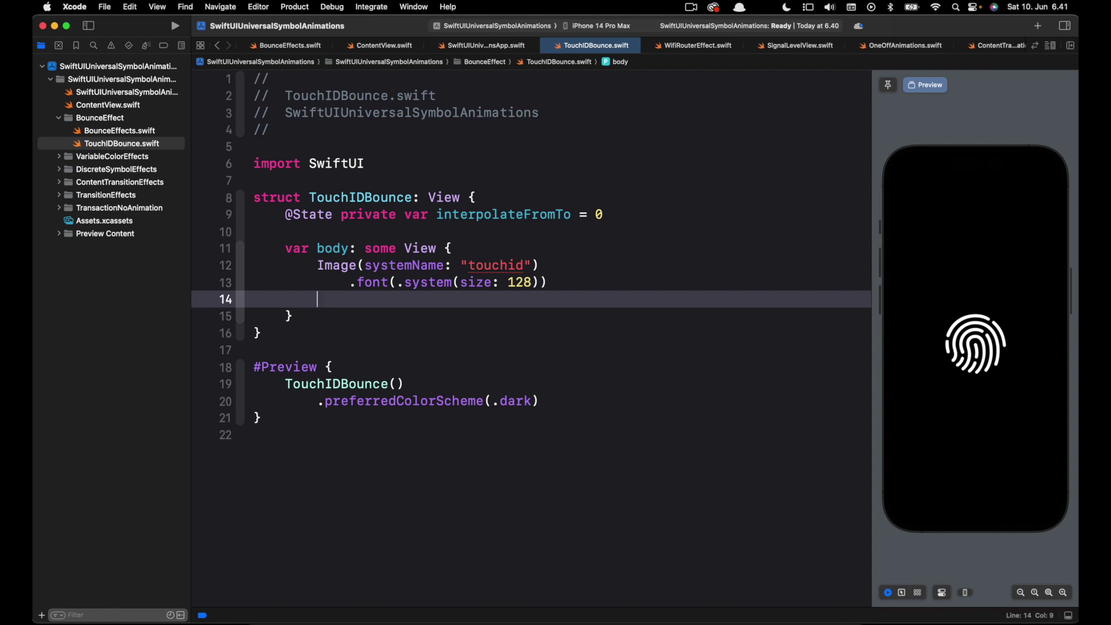
{"action": "type", "text": ".on"}
{"action": "key", "text": "Return"}
{"action": "key", "text": "BackSpace"}
{"action": "type", "text": "{"}
{"action": "key", "text": "Return"}
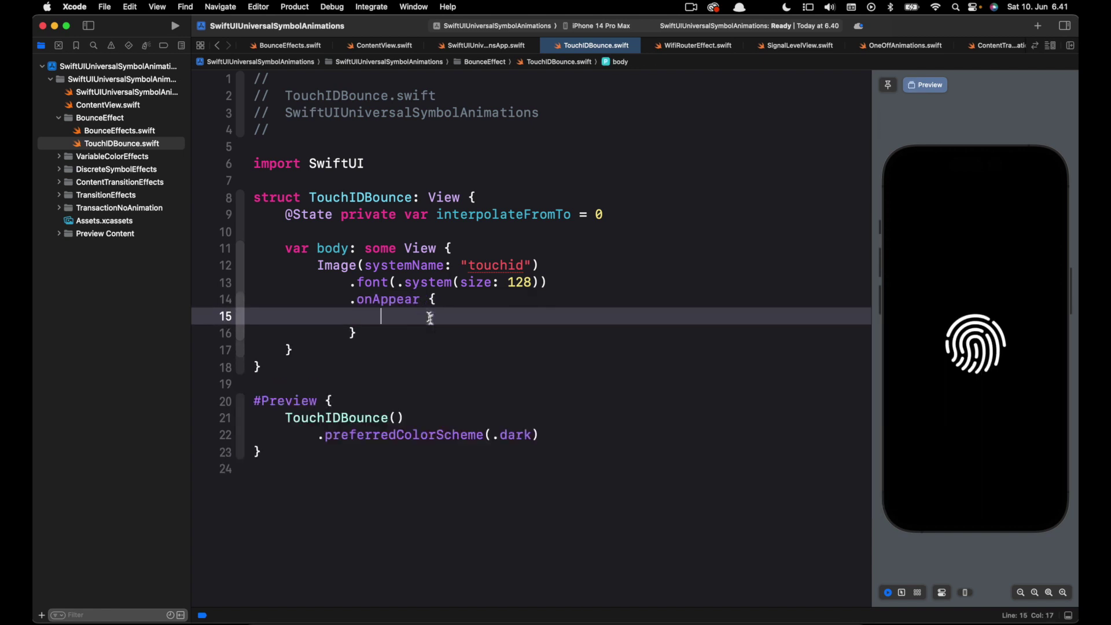
{"action": "type", "text": "int"}
{"action": "key", "text": "Return"}
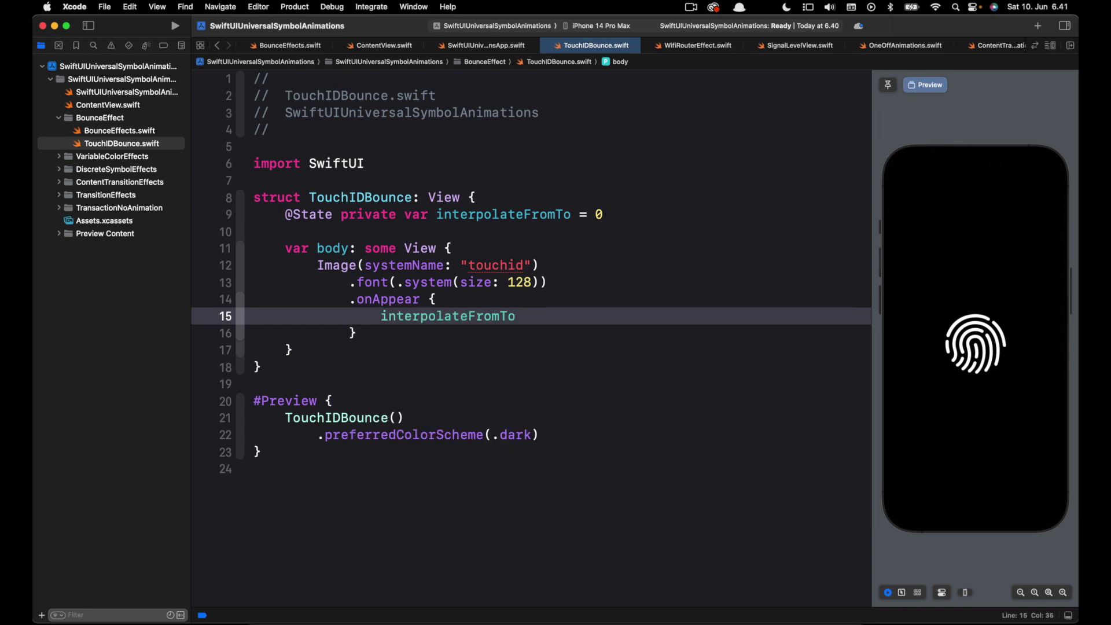
{"action": "type", "text": "= 1"}
{"action": "left_click", "coordinate": [571, 287]}
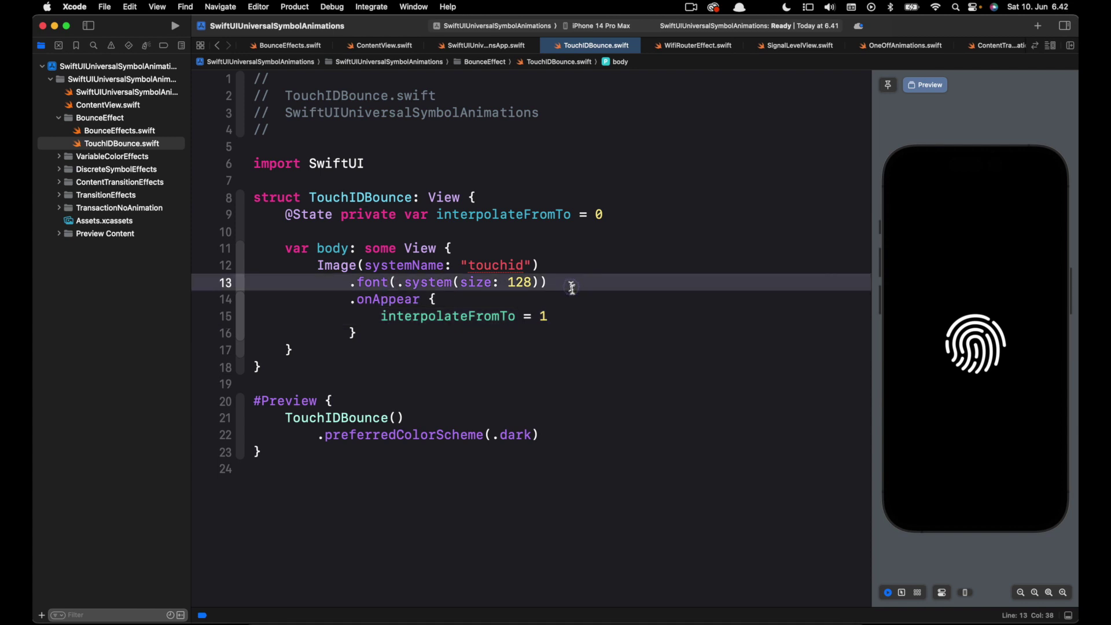
Add a .symbolEffect(effect, options, value) placeholder modifier on a new line below the font.
{"action": "key", "text": "Return"}
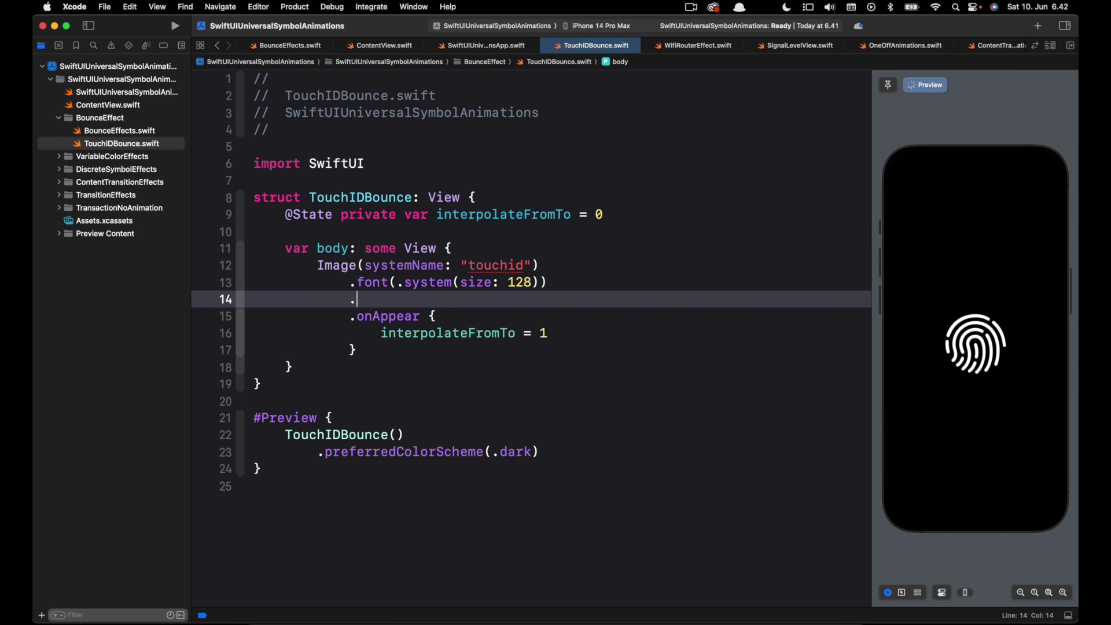
{"action": "type", "text": ".symb"}
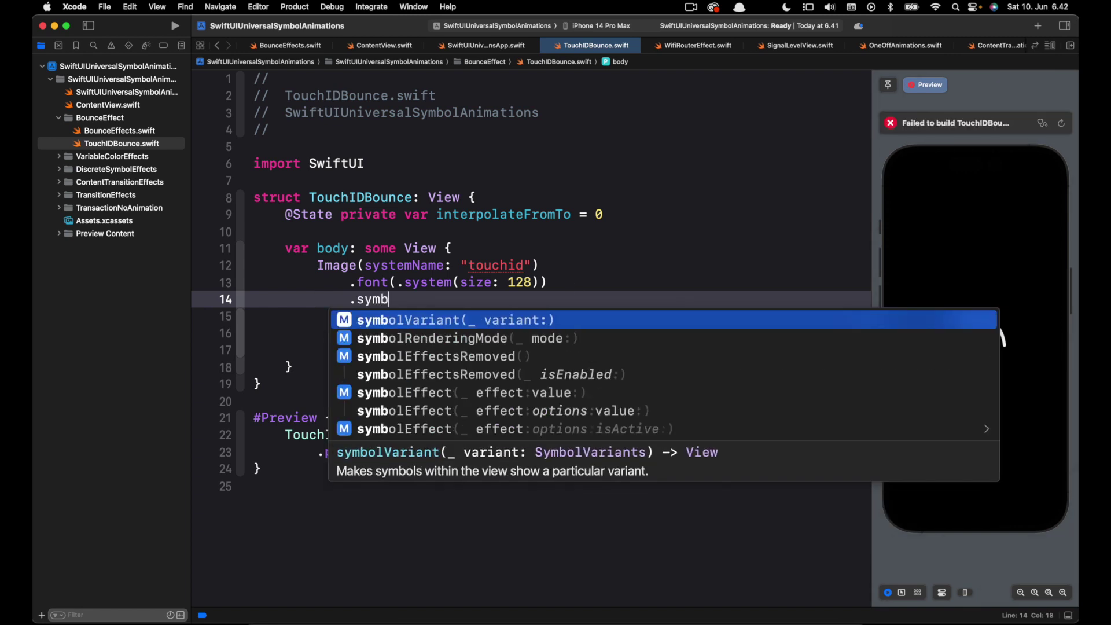
{"action": "type", "text": "olEffect("}
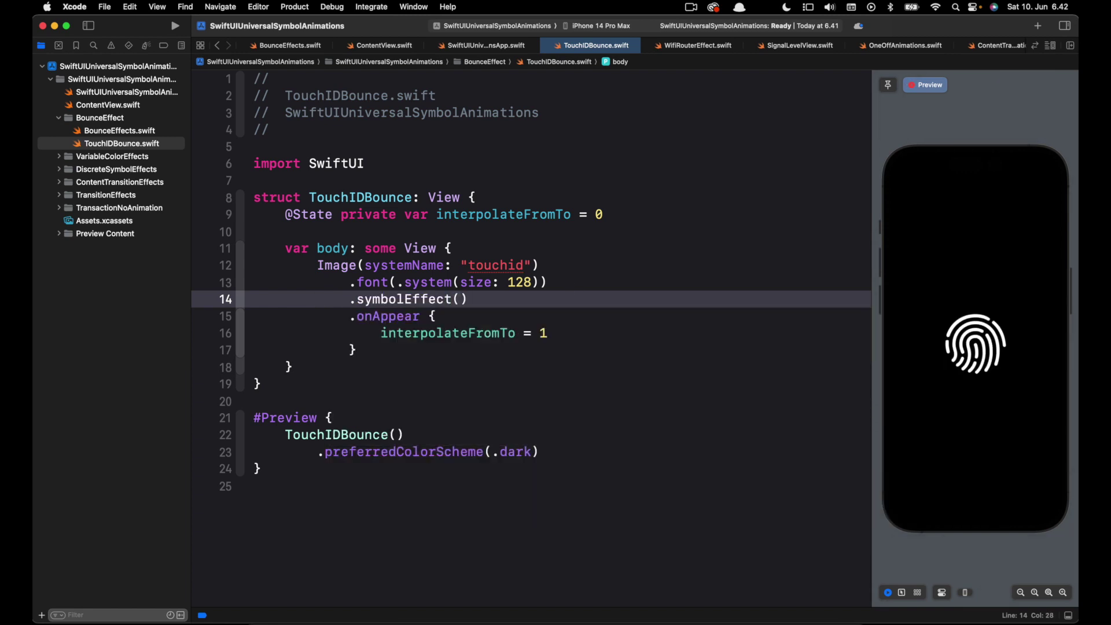
{"action": "key", "text": "BackSpace"}
{"action": "key", "text": "BackSpace"}
{"action": "key", "text": "BackSpace"}
{"action": "key", "text": "BackSpace"}
{"action": "key", "text": "BackSpace"}
{"action": "key", "text": "BackSpace"}
{"action": "key", "text": "BackSpace"}
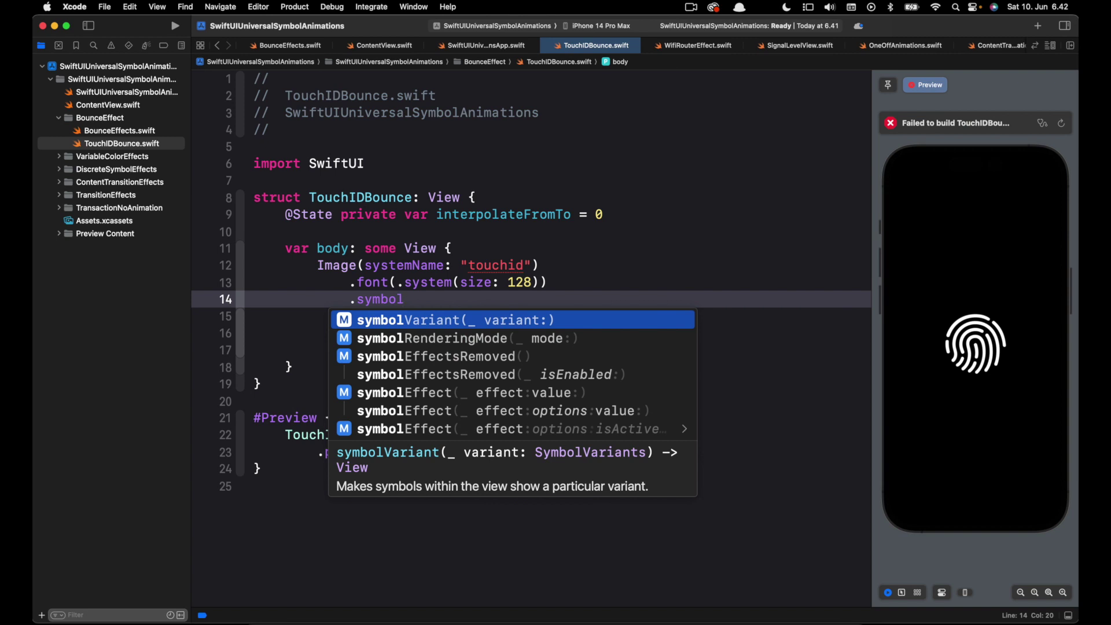
{"action": "key", "text": "Down"}
{"action": "key", "text": "Down"}
{"action": "key", "text": "Down"}
{"action": "key", "text": "Down"}
{"action": "key", "text": "Down"}
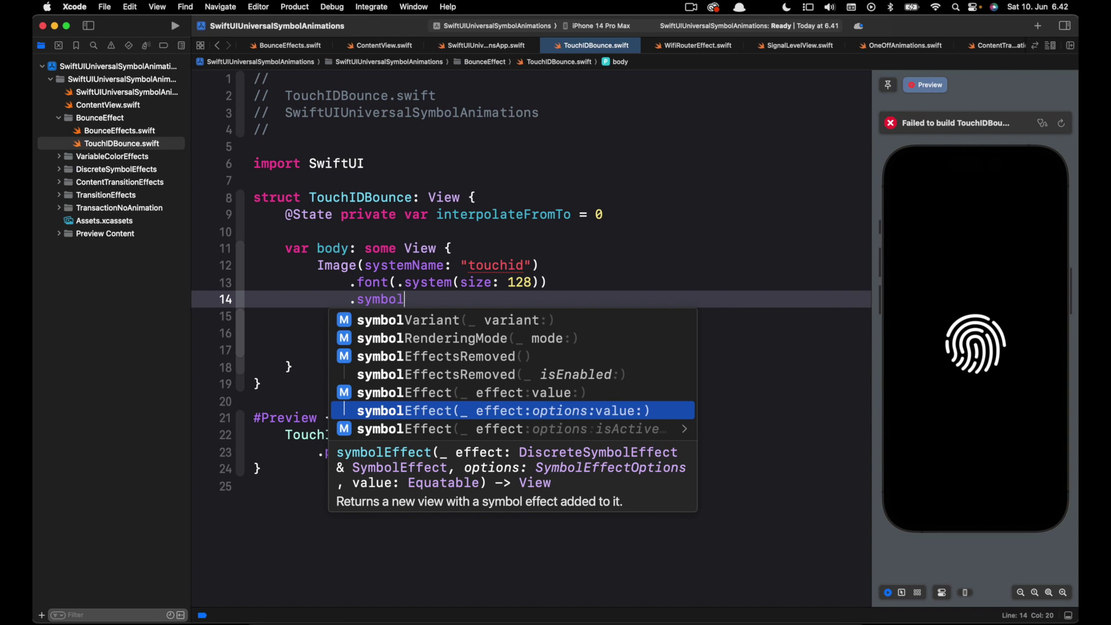
{"action": "key", "text": "Return"}
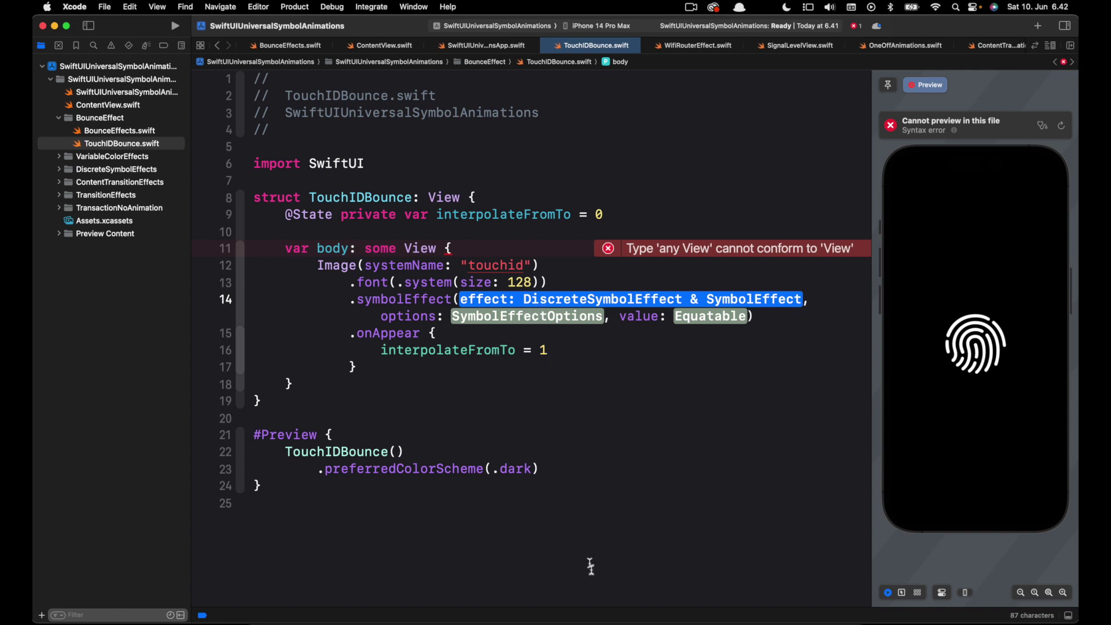
In SF Symbols, copy the touchid layered bounce configuration as Swift code.
{"action": "left_click", "coordinate": [637, 618]}
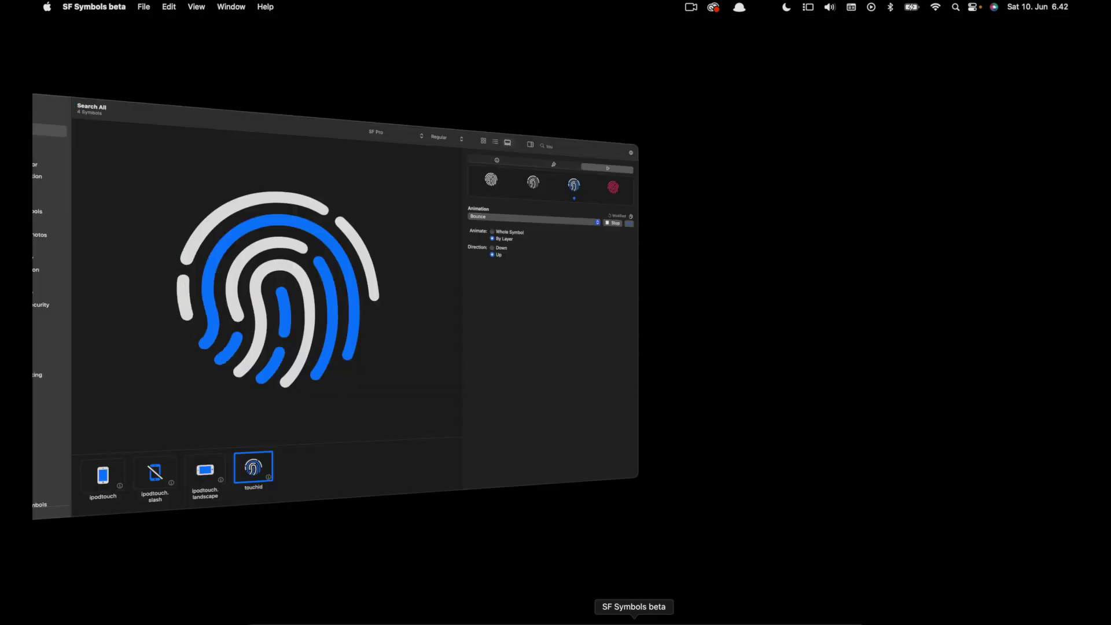
{"action": "left_click", "coordinate": [1064, 150]}
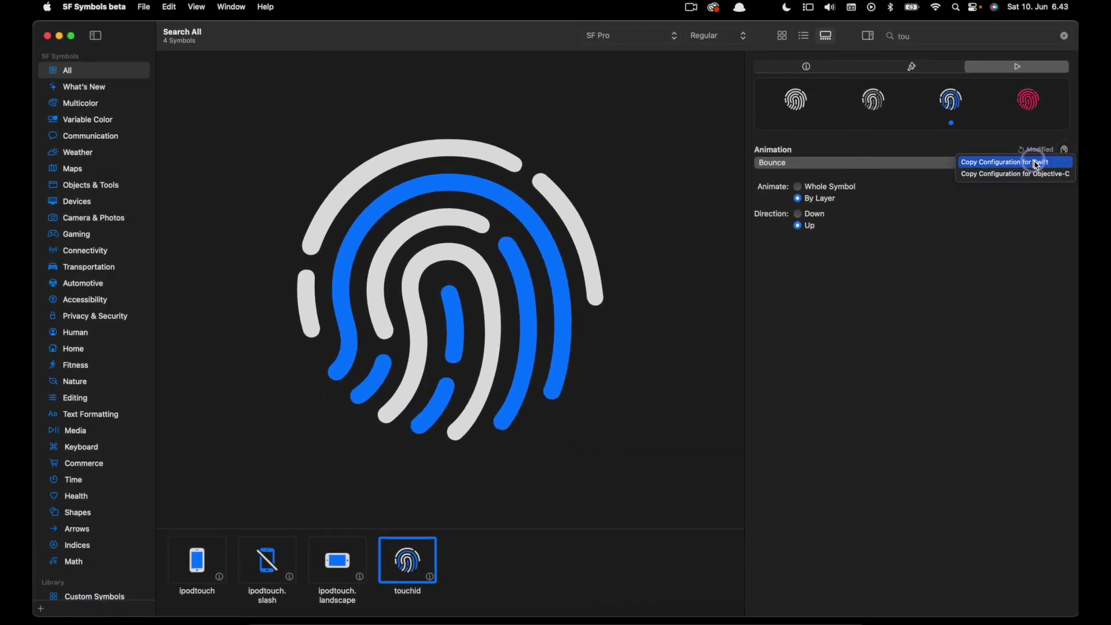
{"action": "left_click", "coordinate": [1030, 162]}
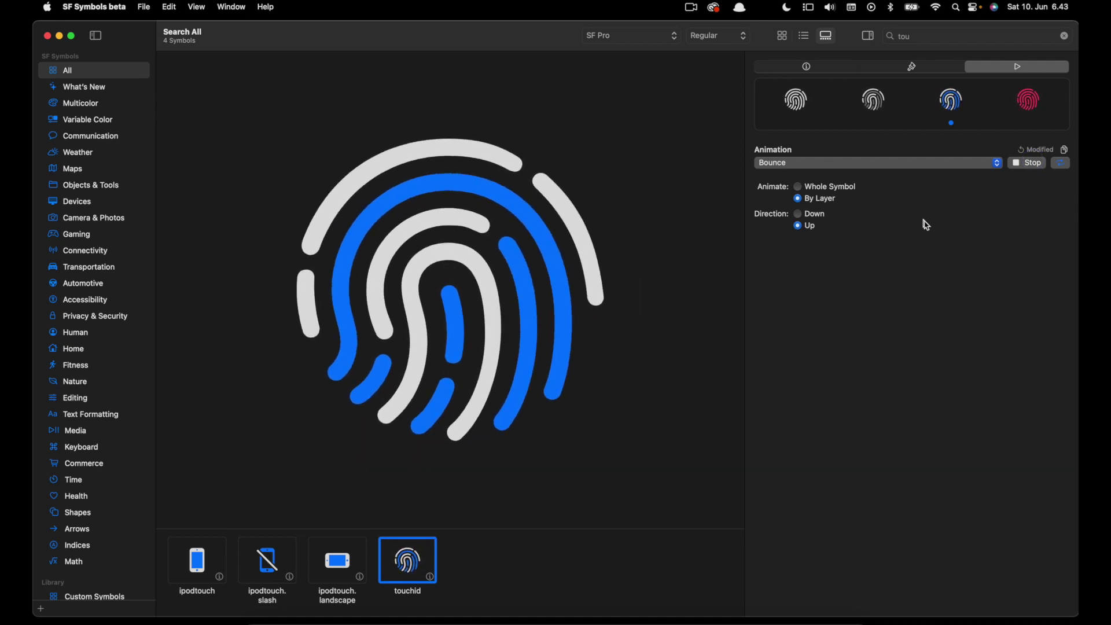
Replace the effect placeholder with pasted .bounce.up.byLayer and begin the options argument with '.'.
{"action": "key", "text": "super+Tab"}
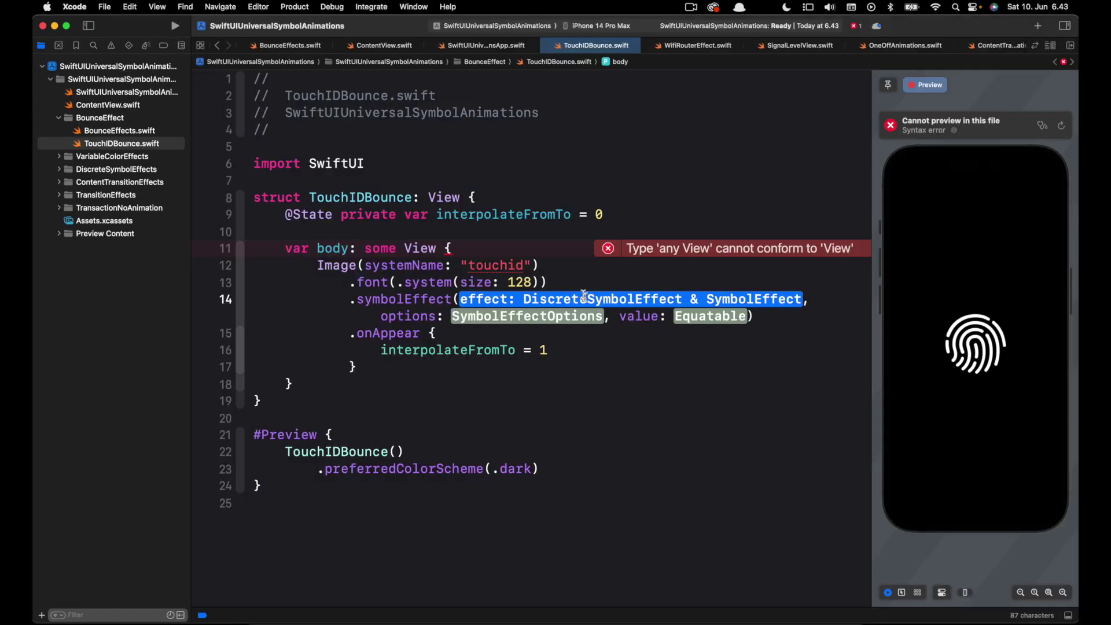
{"action": "key", "text": "BackSpace"}
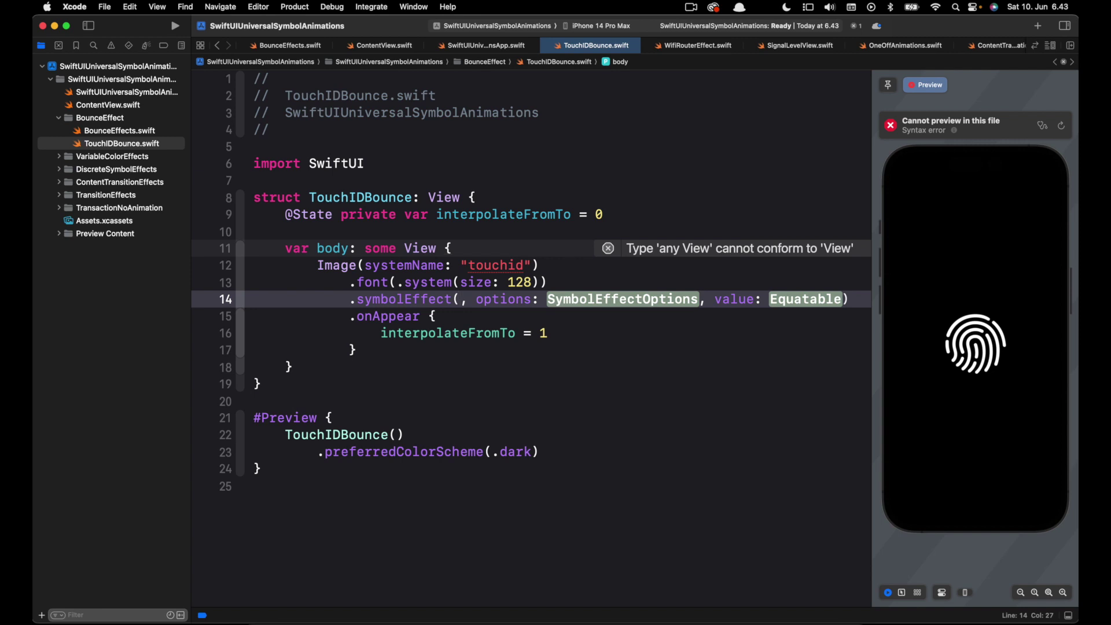
{"action": "key", "text": "super+v"}
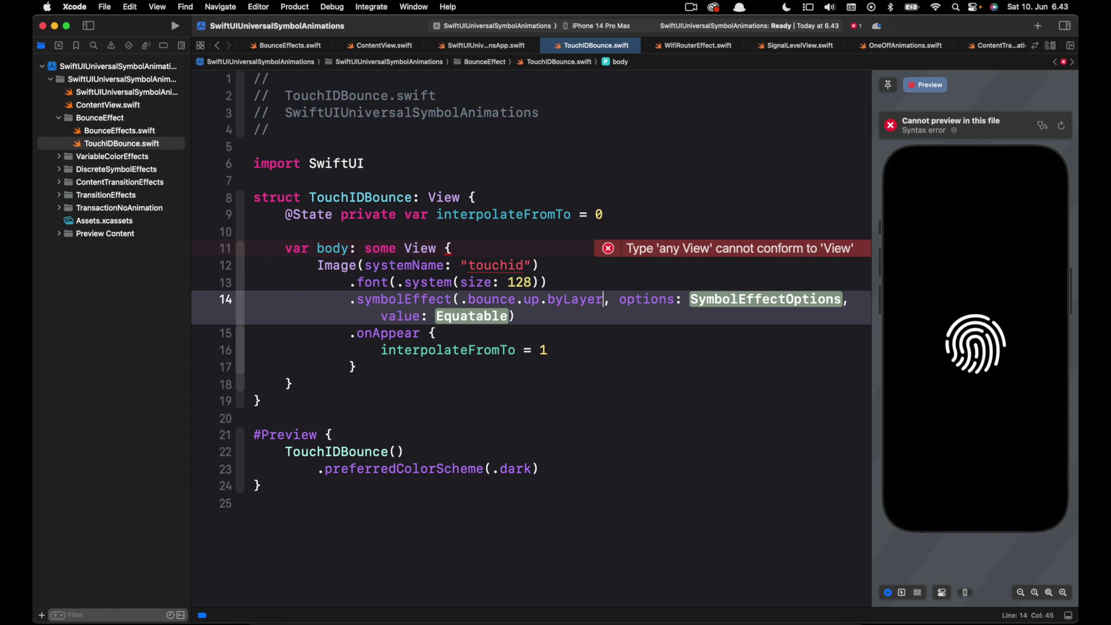
{"action": "left_click", "coordinate": [744, 300]}
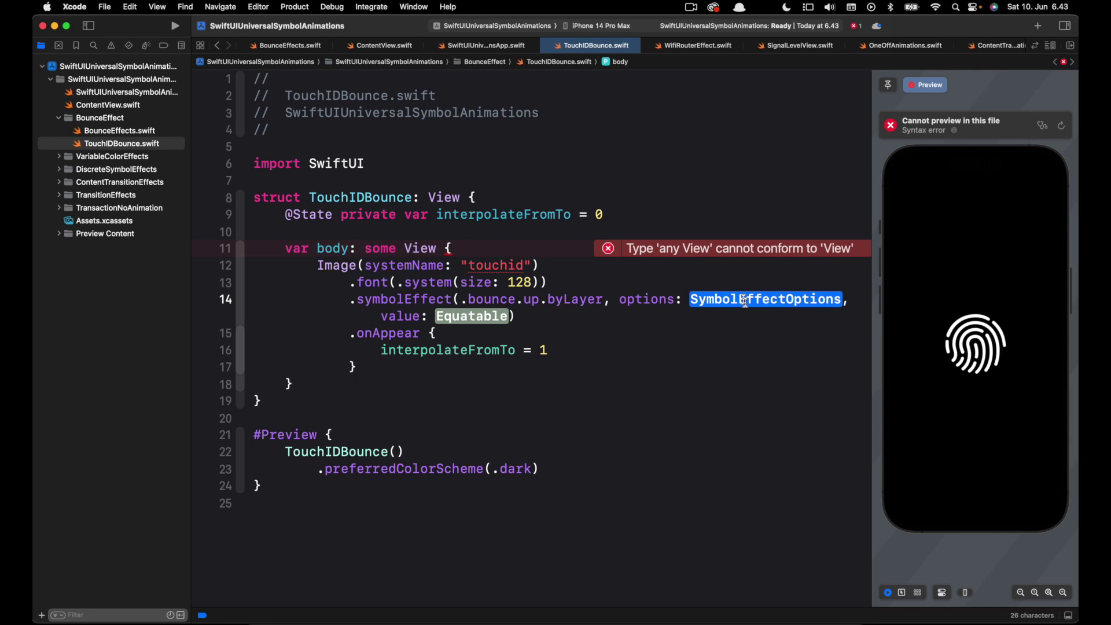
{"action": "type", "text": "."}
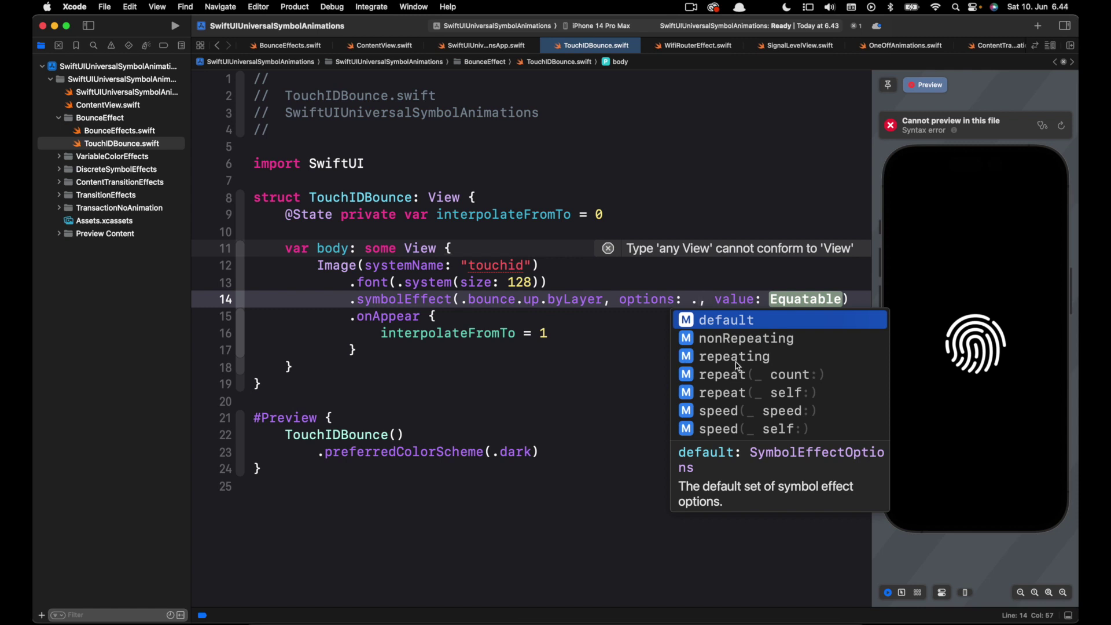
Set the symbolEffect options to .repeating and its value to interpolateFromTo.
{"action": "left_click", "coordinate": [735, 358]}
{"action": "double_click", "coordinate": [736, 358]}
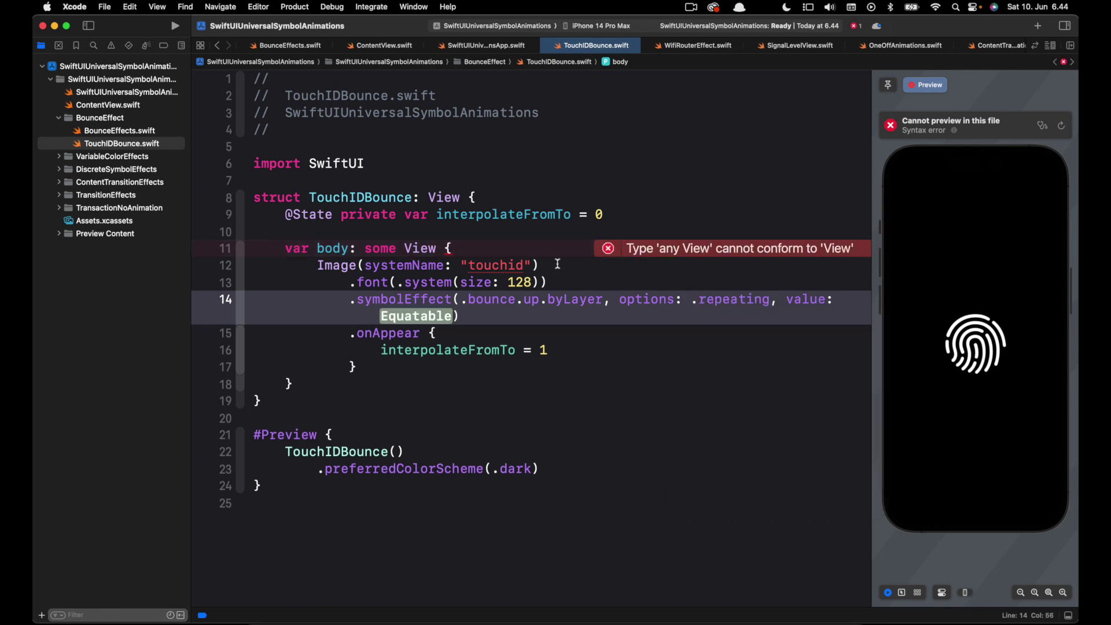
{"action": "left_click_drag", "start_coordinate": [438, 216], "coordinate": [570, 217]}
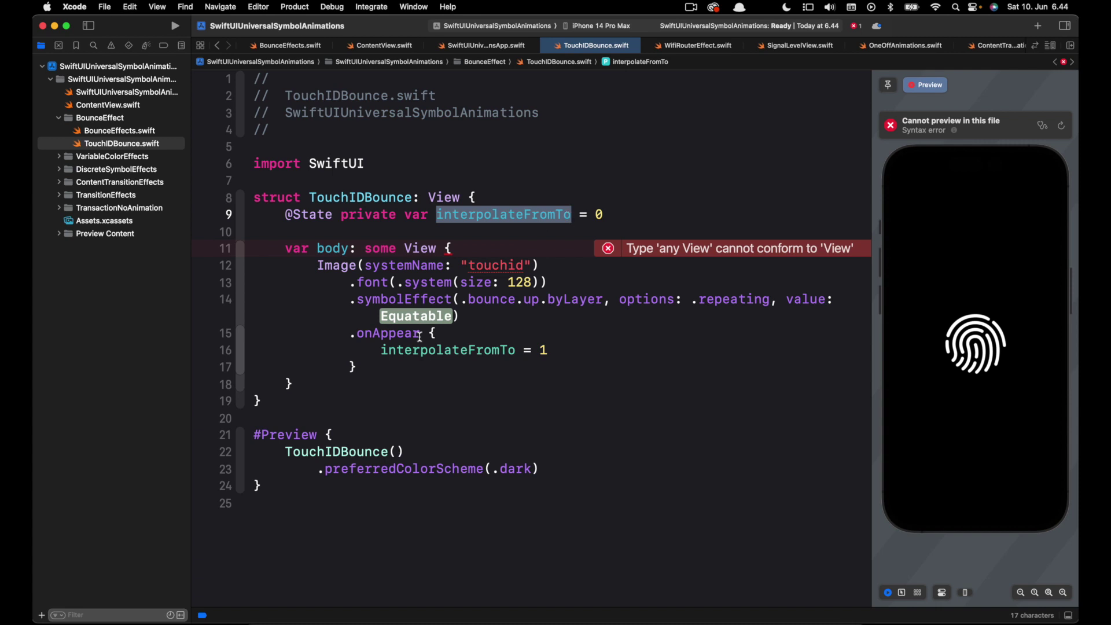
{"action": "left_click", "coordinate": [424, 317]}
{"action": "key", "text": "super+v"}
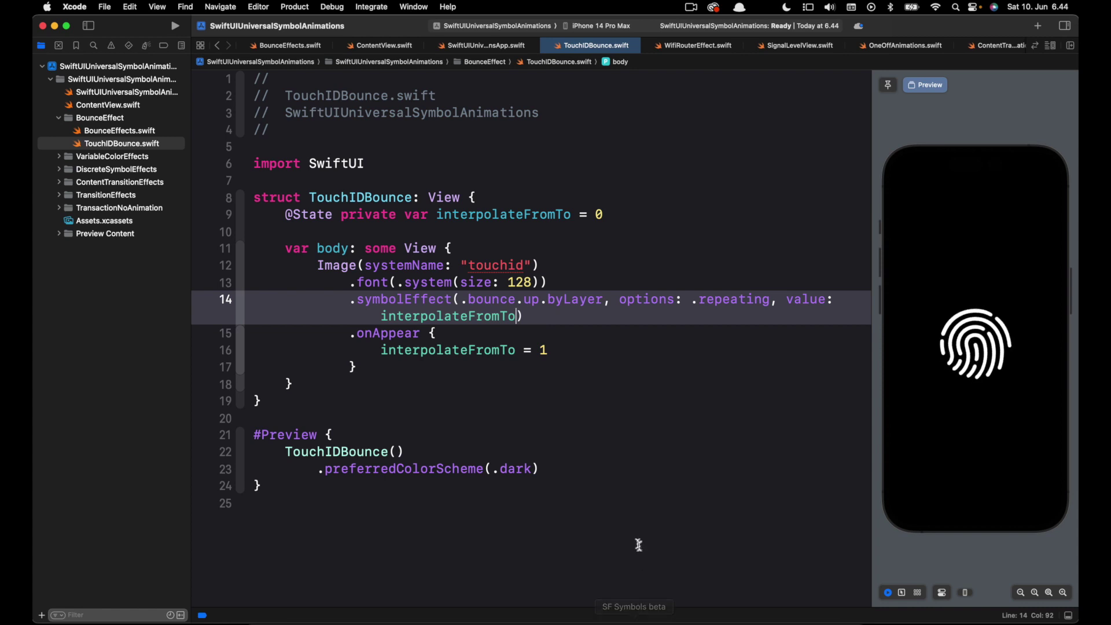
{"action": "left_click", "coordinate": [634, 619]}
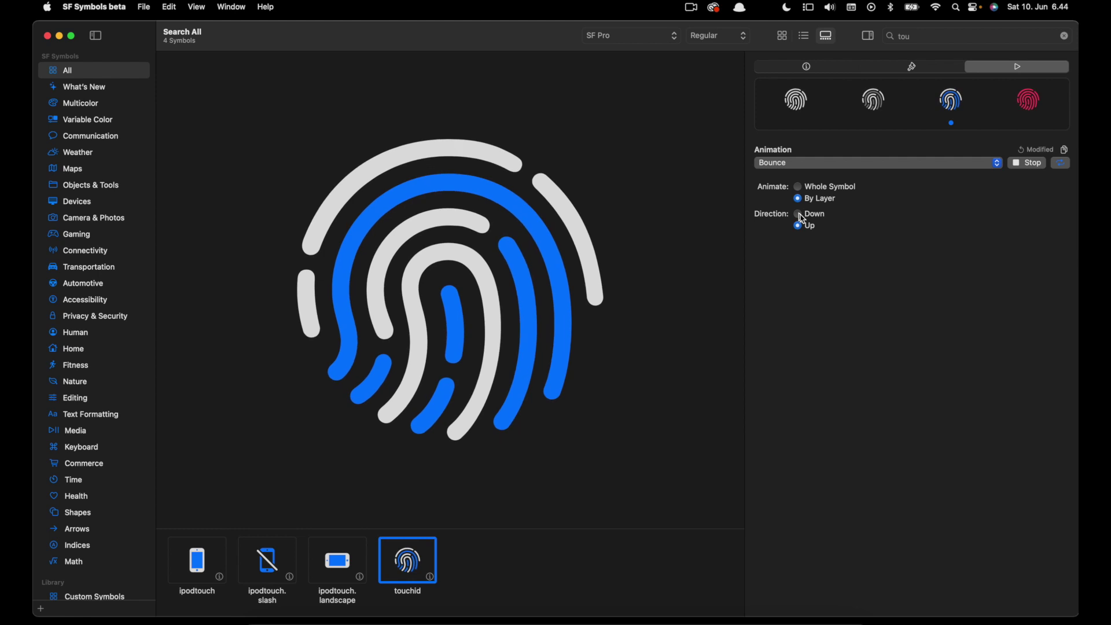
Copy the Swift configuration for the downward layered bounce, then reset Direction to Up.
{"action": "left_click", "coordinate": [798, 214]}
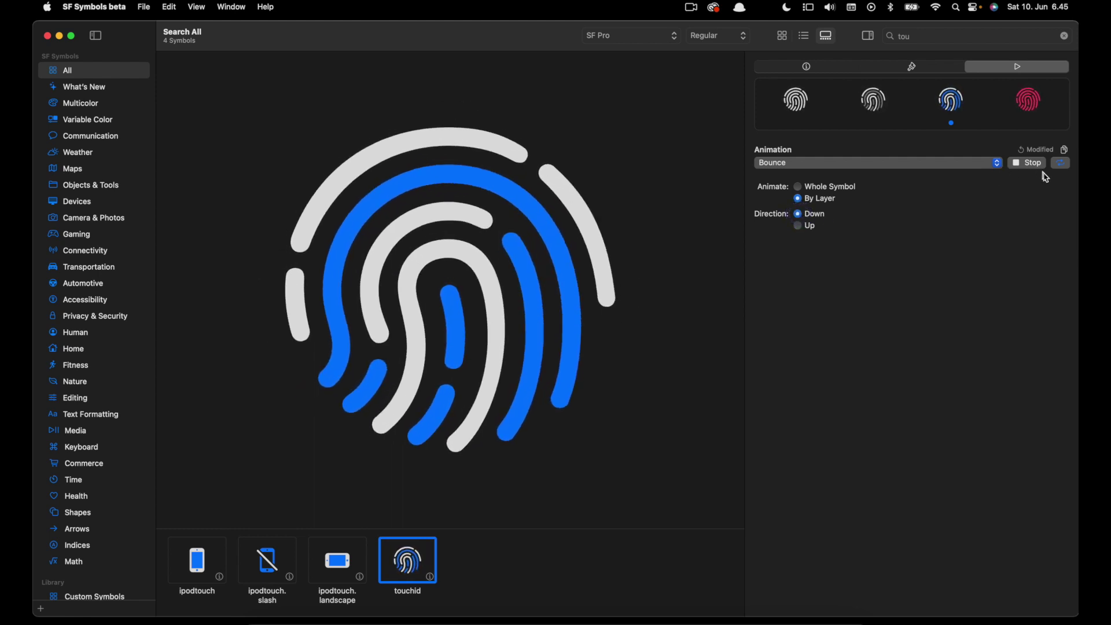
{"action": "left_click", "coordinate": [1063, 151]}
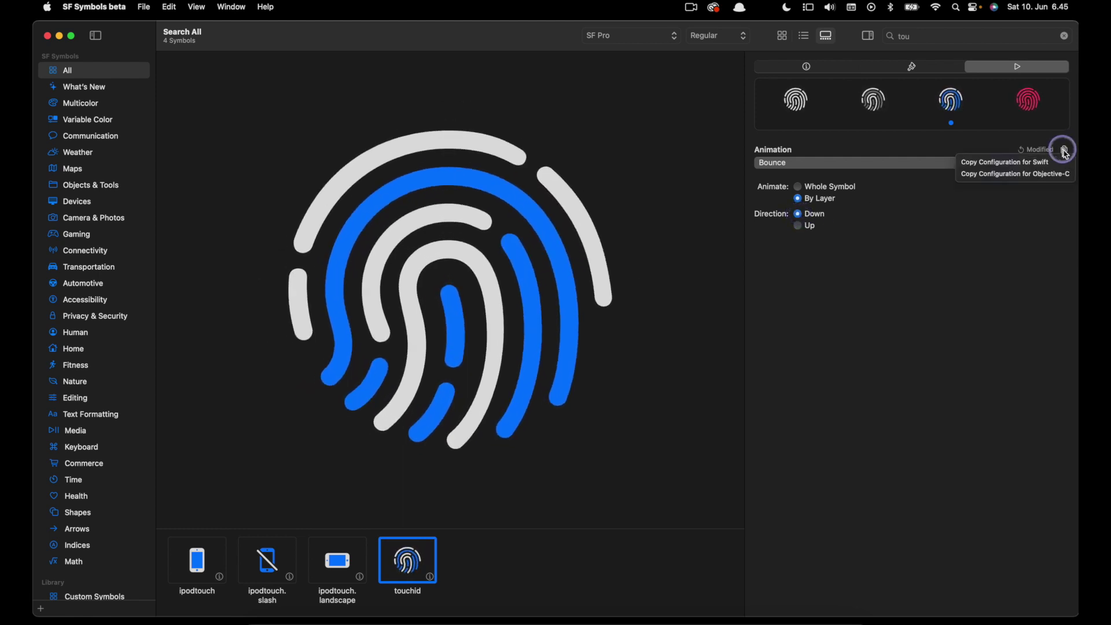
{"action": "left_click", "coordinate": [1034, 162]}
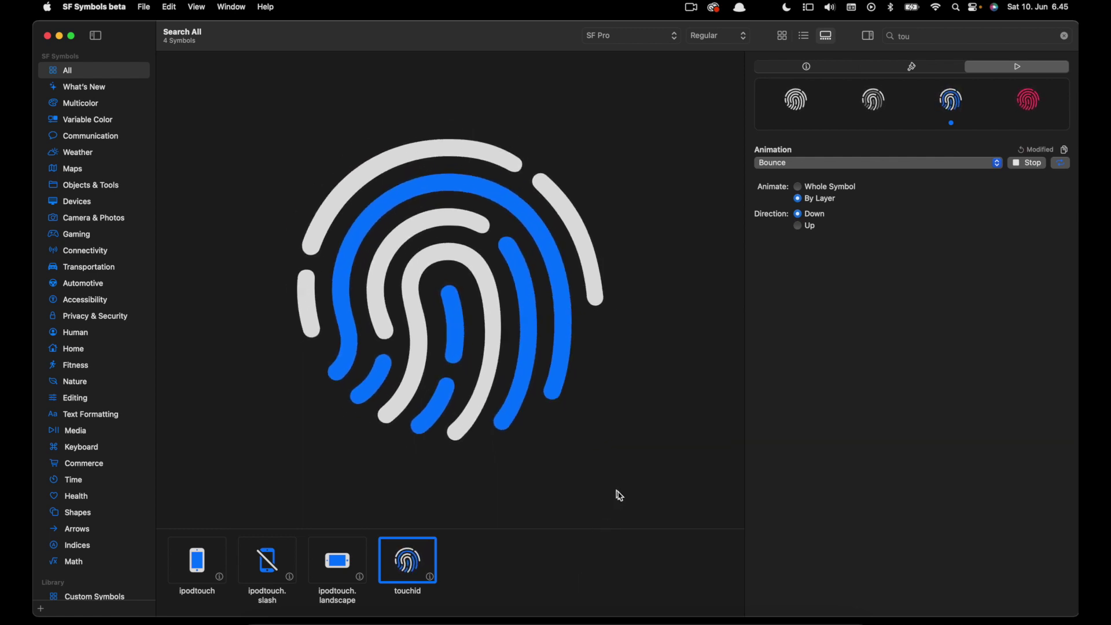
{"action": "left_click", "coordinate": [796, 226]}
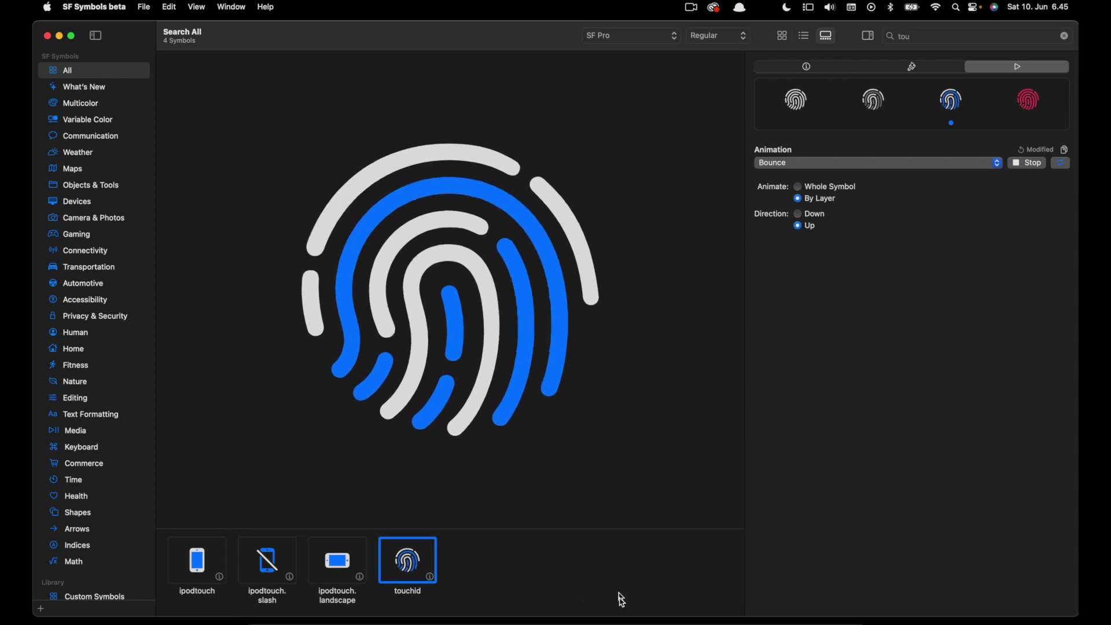
{"action": "key", "text": "super+Tab"}
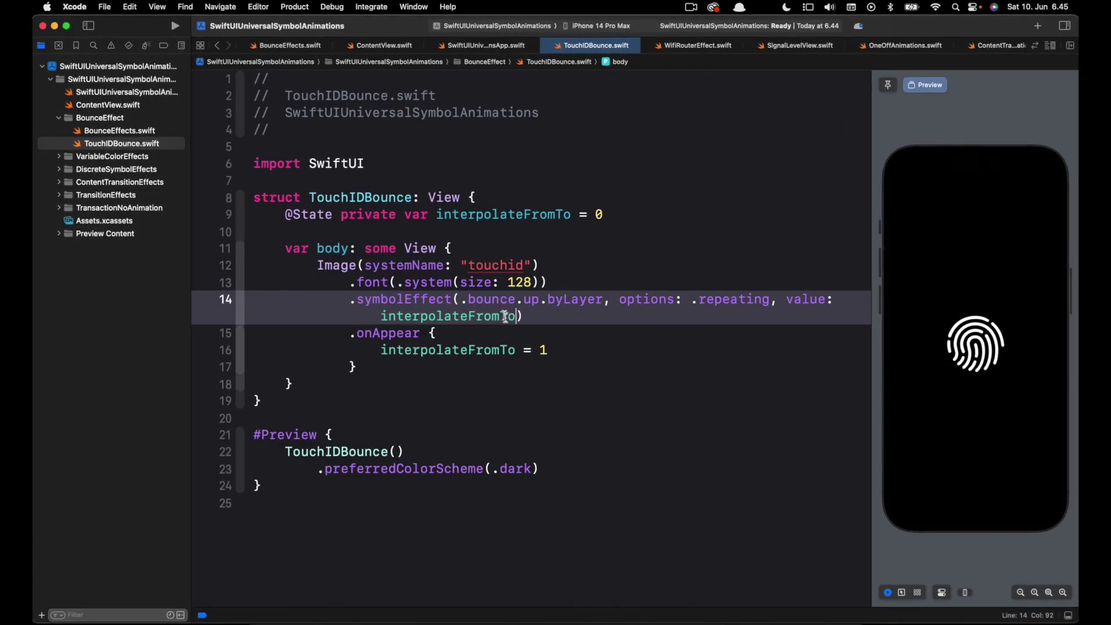
Replace .bounce.up.byLayer on line 14 with the pasted .bounce.down.byLayer effect.
{"action": "left_click_drag", "start_coordinate": [461, 299], "coordinate": [603, 301]}
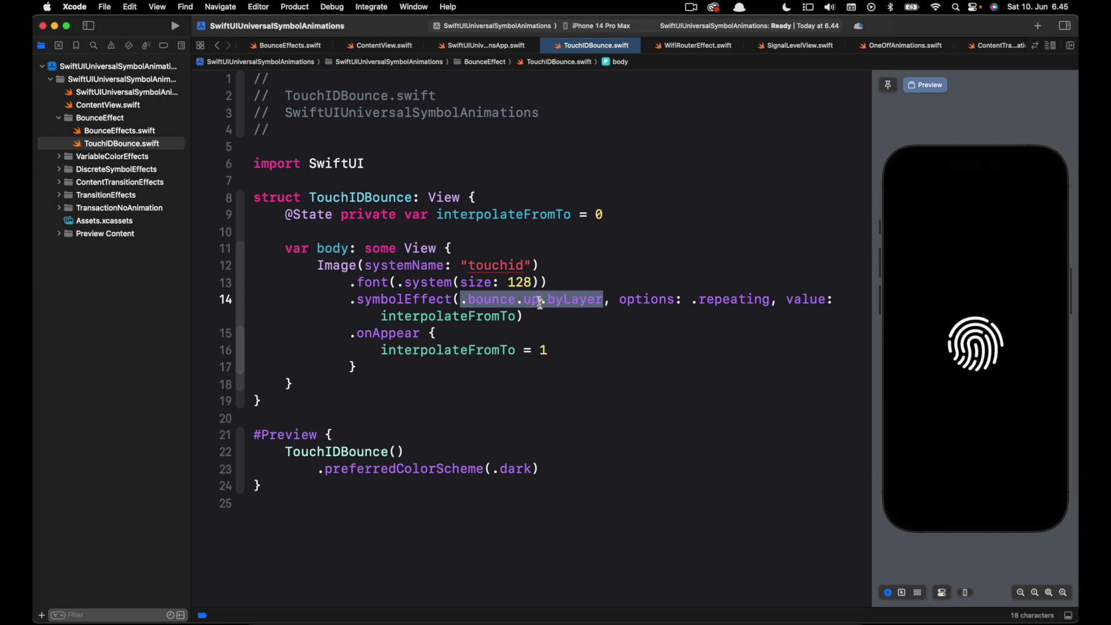
{"action": "key", "text": "BackSpace"}
{"action": "key", "text": "cmd+v"}
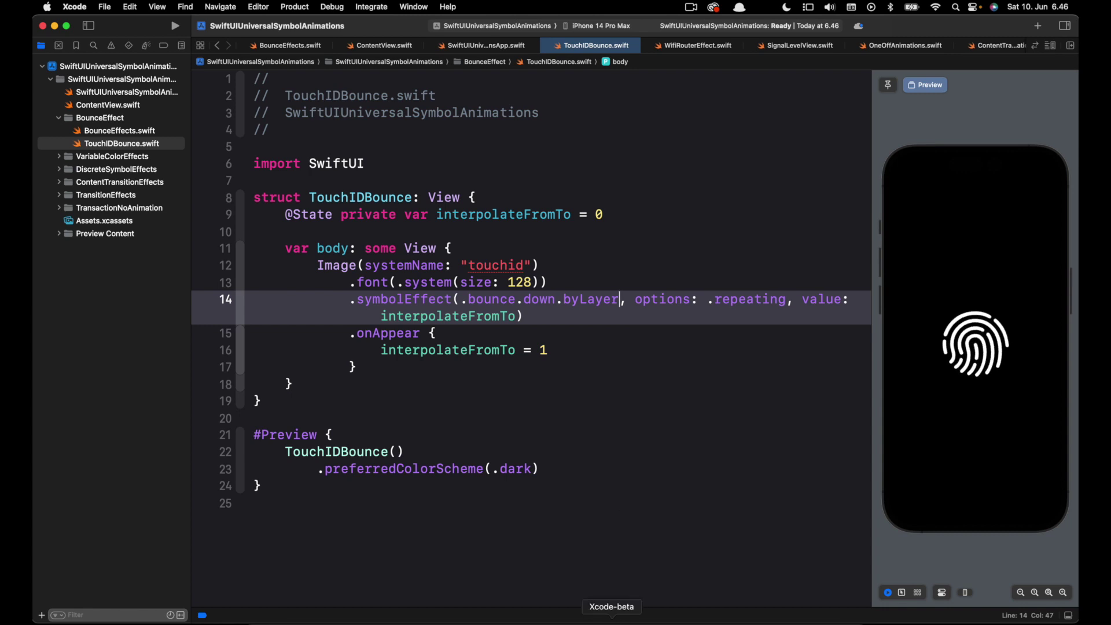
{"action": "left_click", "coordinate": [639, 618]}
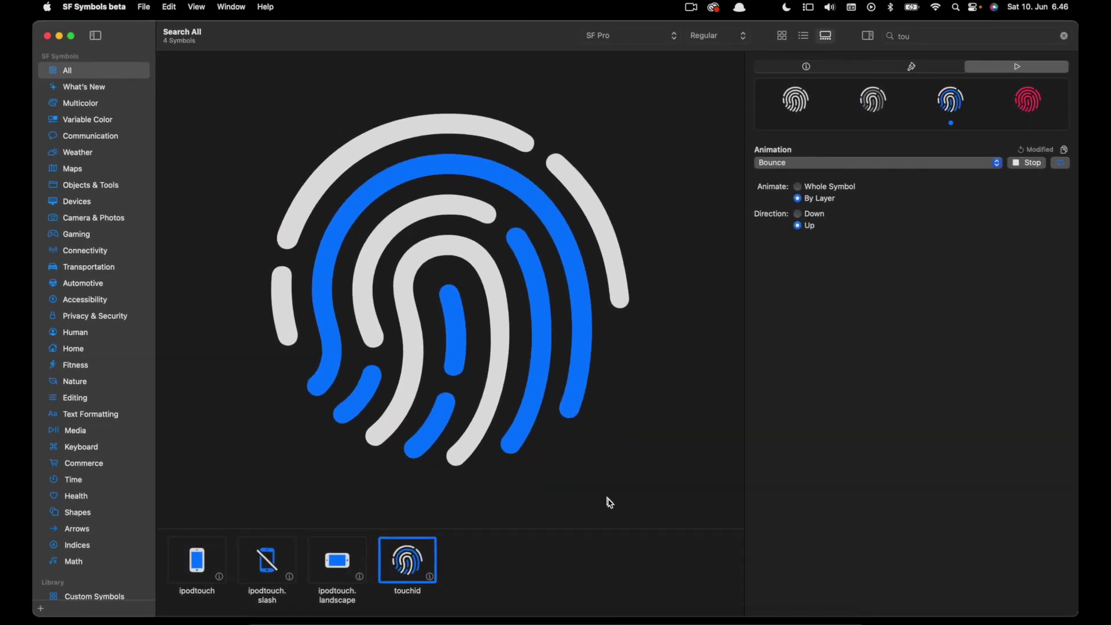